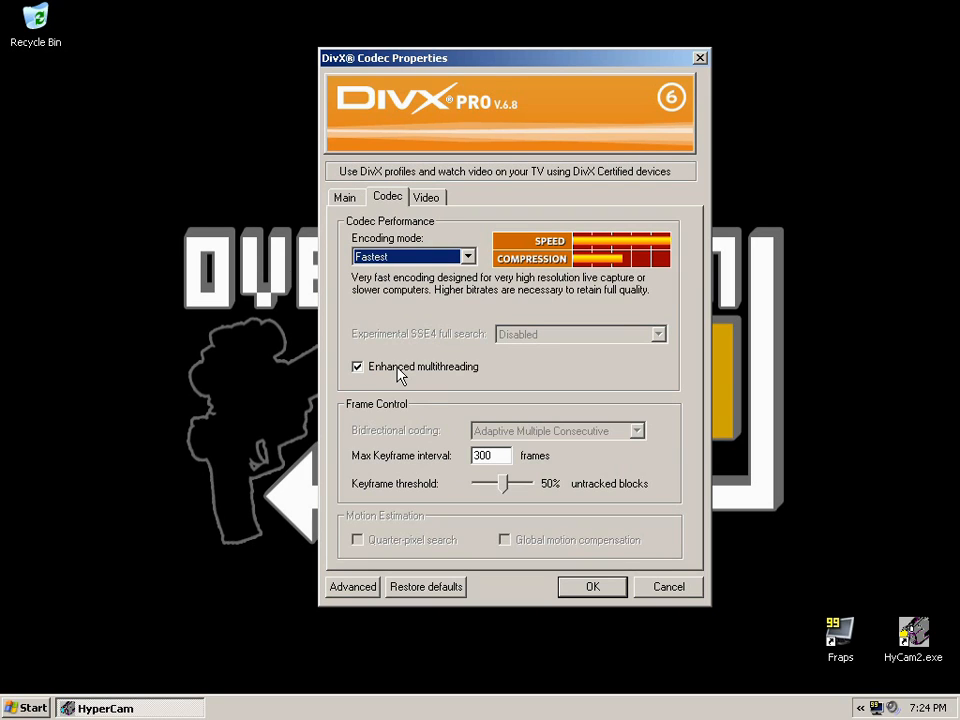
# - Try Auto-detect noise reduction in the DivX video settings and set it back to Off
pyautogui.click(430, 199)
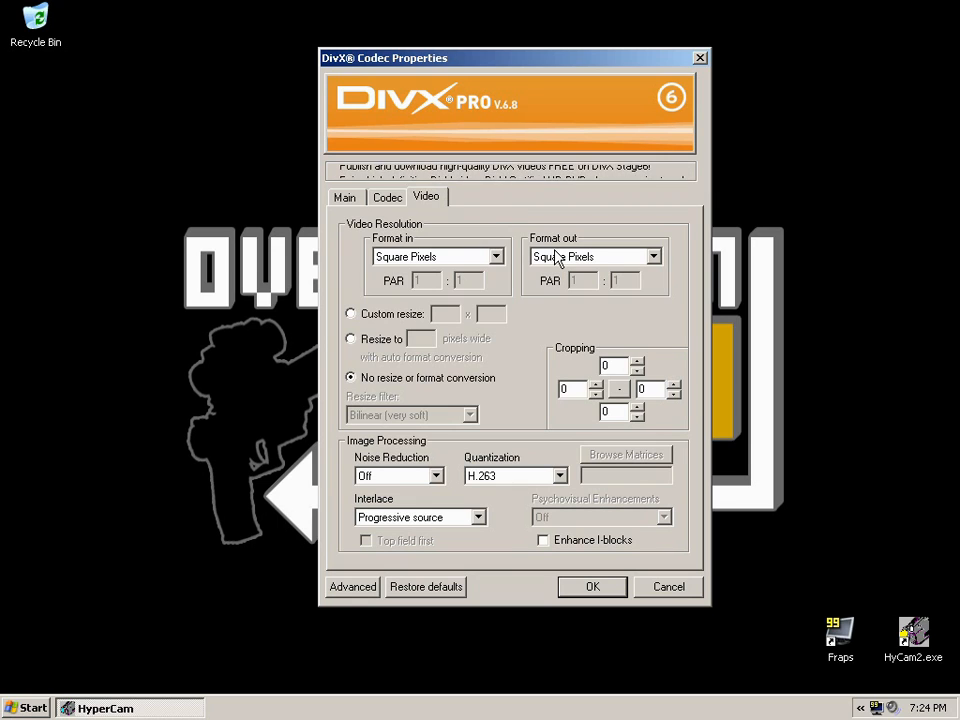
pyautogui.click(436, 476)
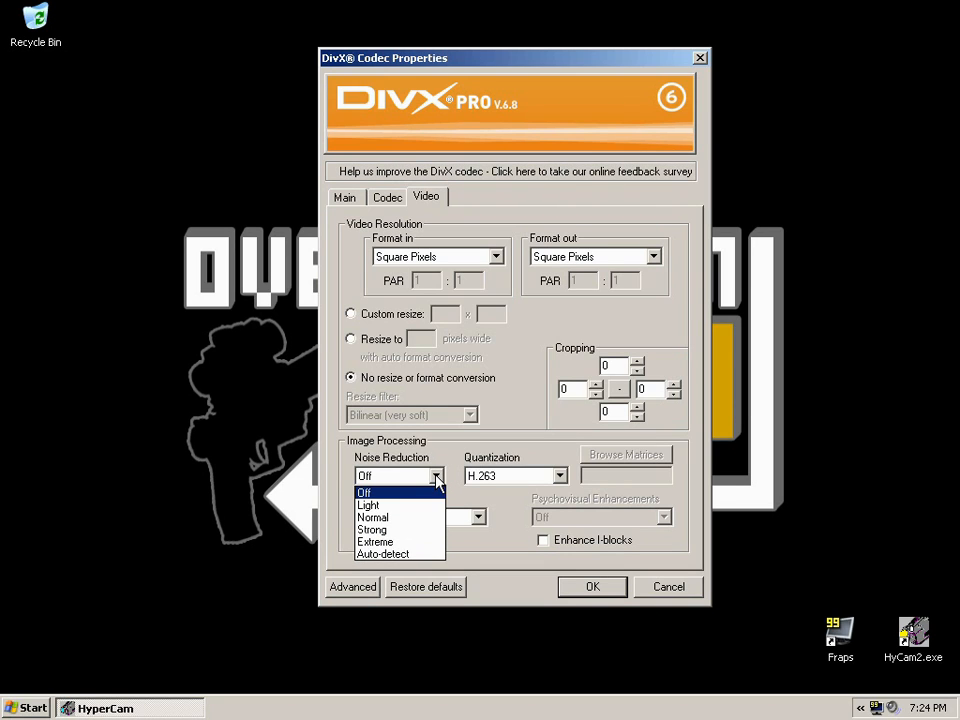
pyautogui.click(392, 554)
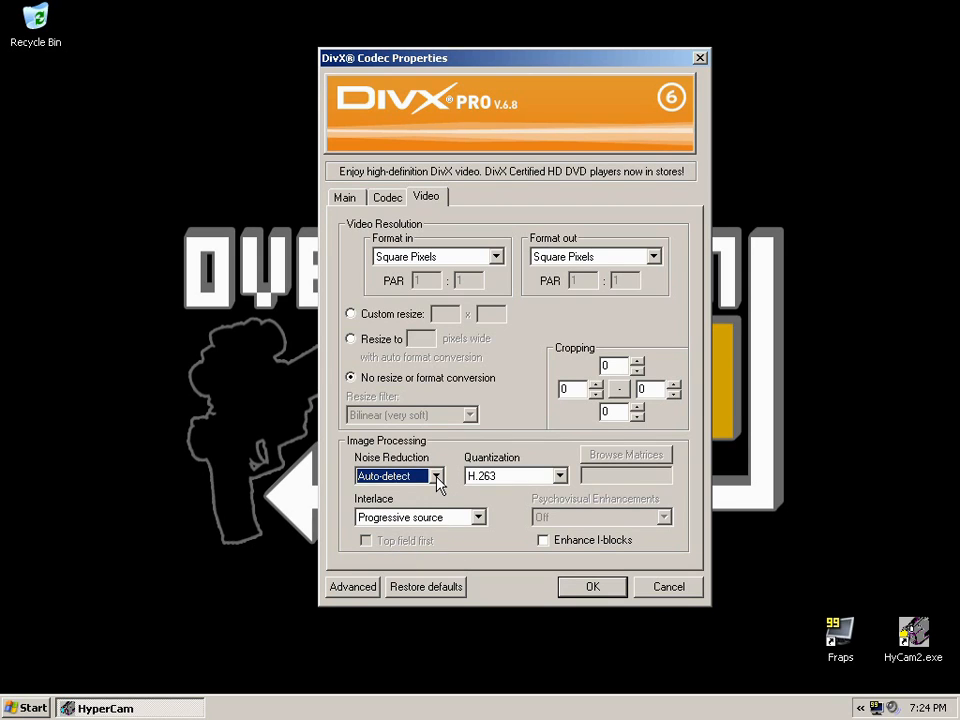
pyautogui.click(558, 476)
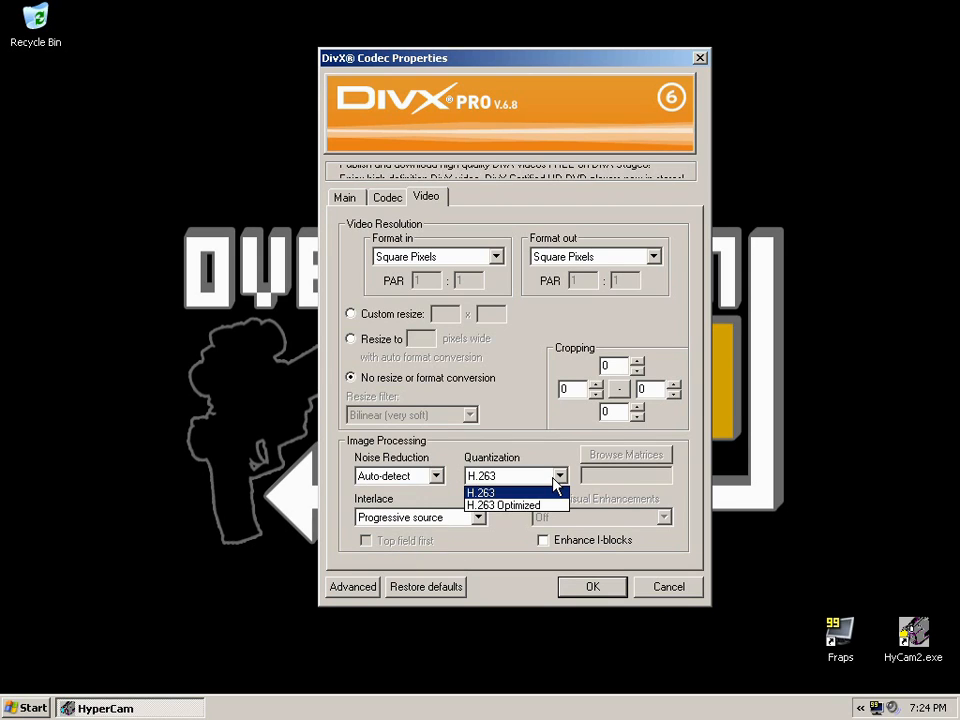
pyautogui.click(555, 476)
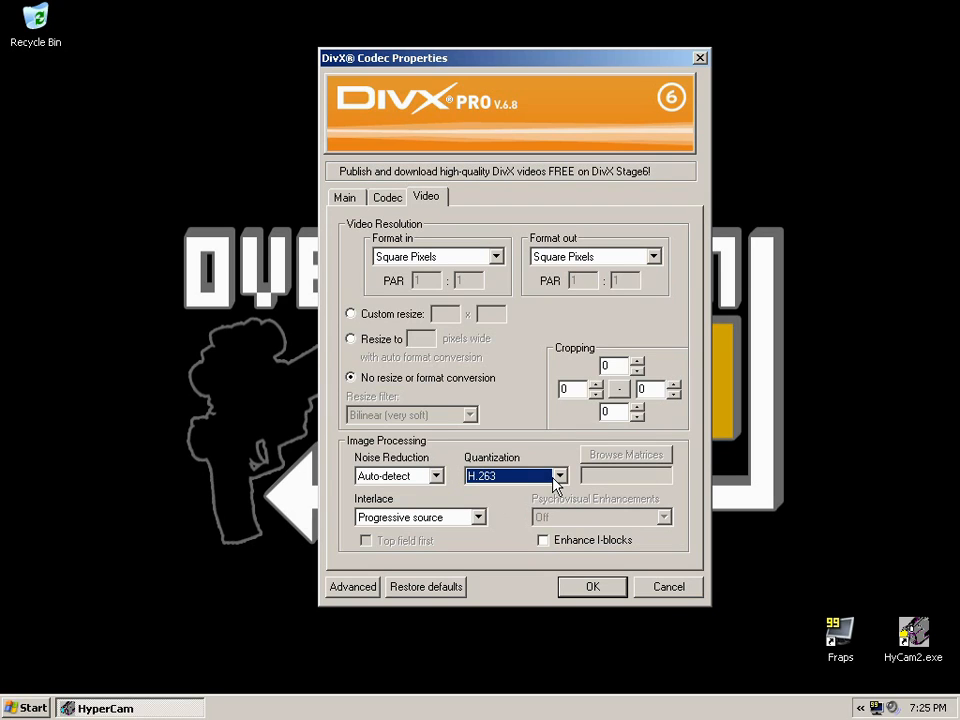
pyautogui.click(477, 517)
pyautogui.click(477, 517)
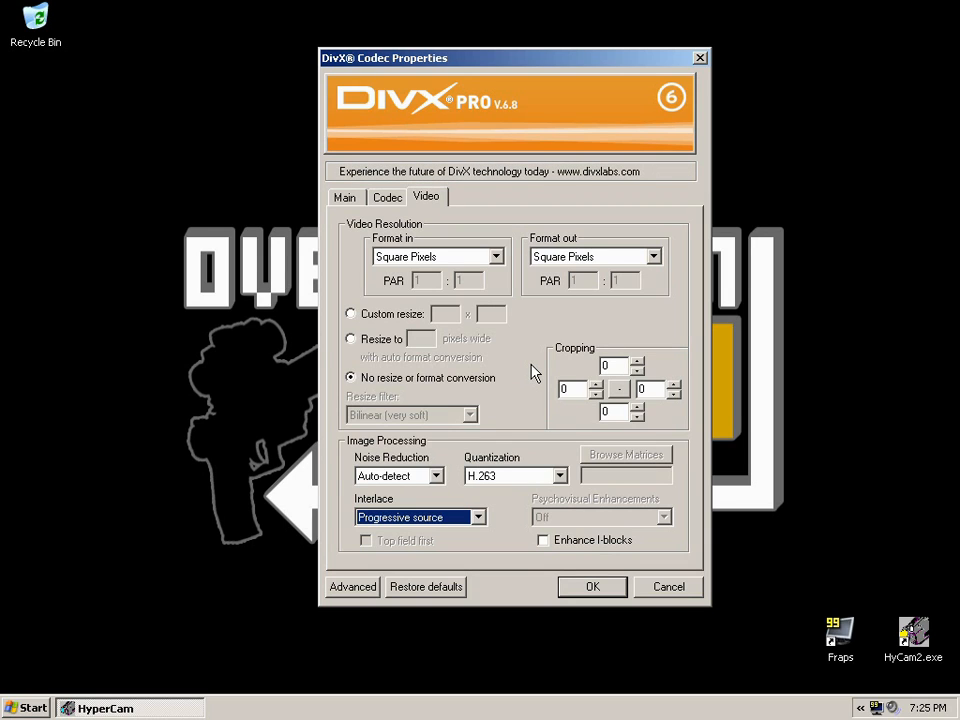
pyautogui.click(426, 476)
pyautogui.click(410, 492)
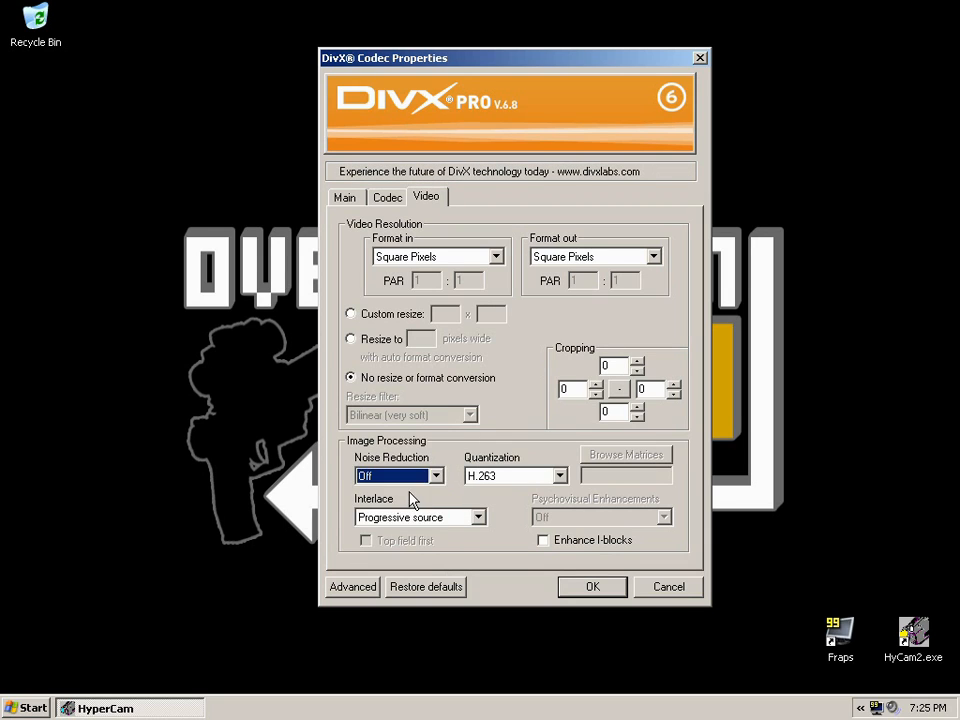
# - Review the DivX codec's main and advanced settings, and accept the codec properties
pyautogui.click(346, 199)
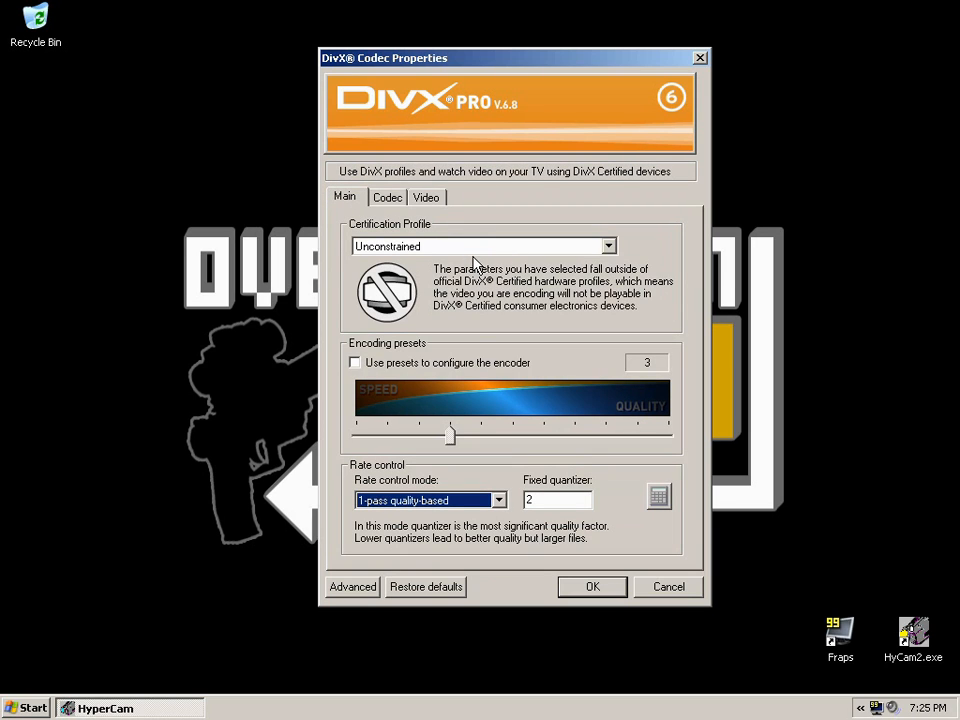
pyautogui.click(358, 588)
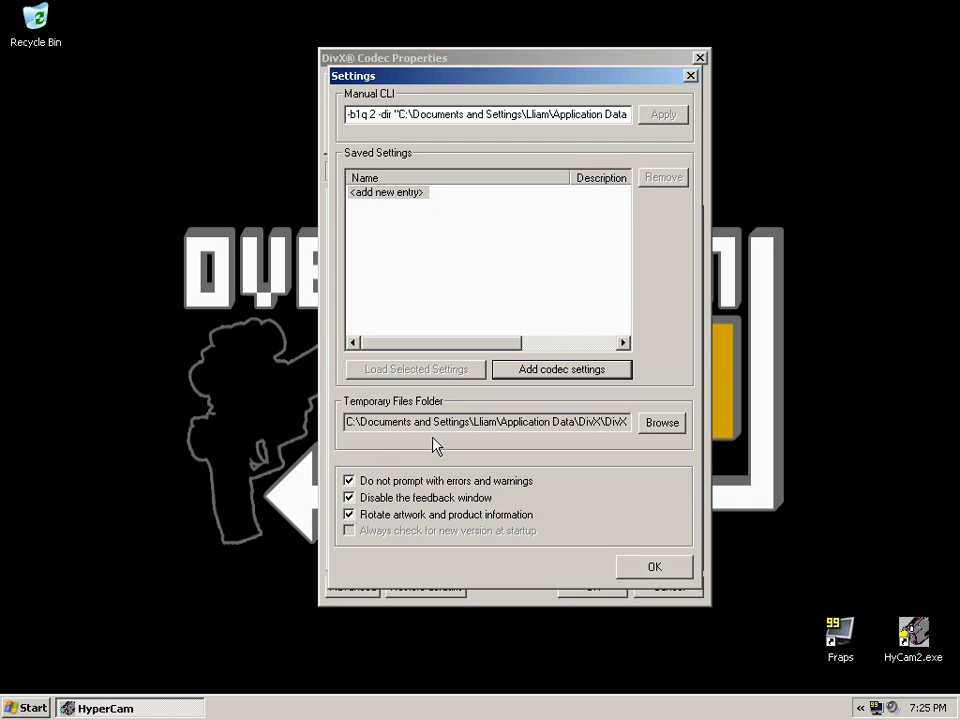
pyautogui.click(654, 567)
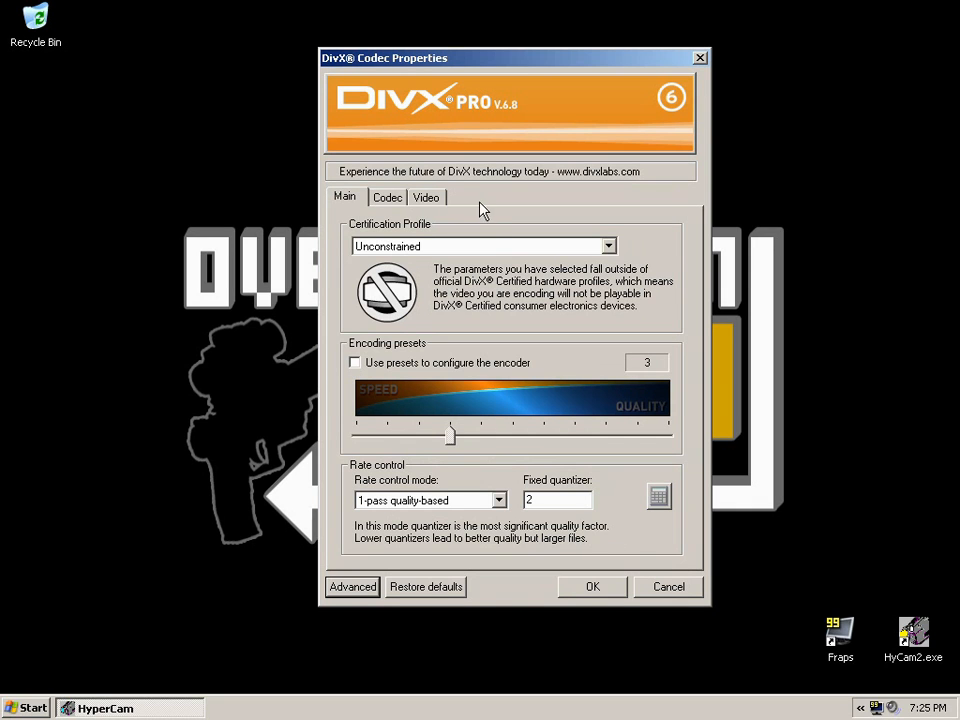
pyautogui.click(390, 199)
pyautogui.click(430, 198)
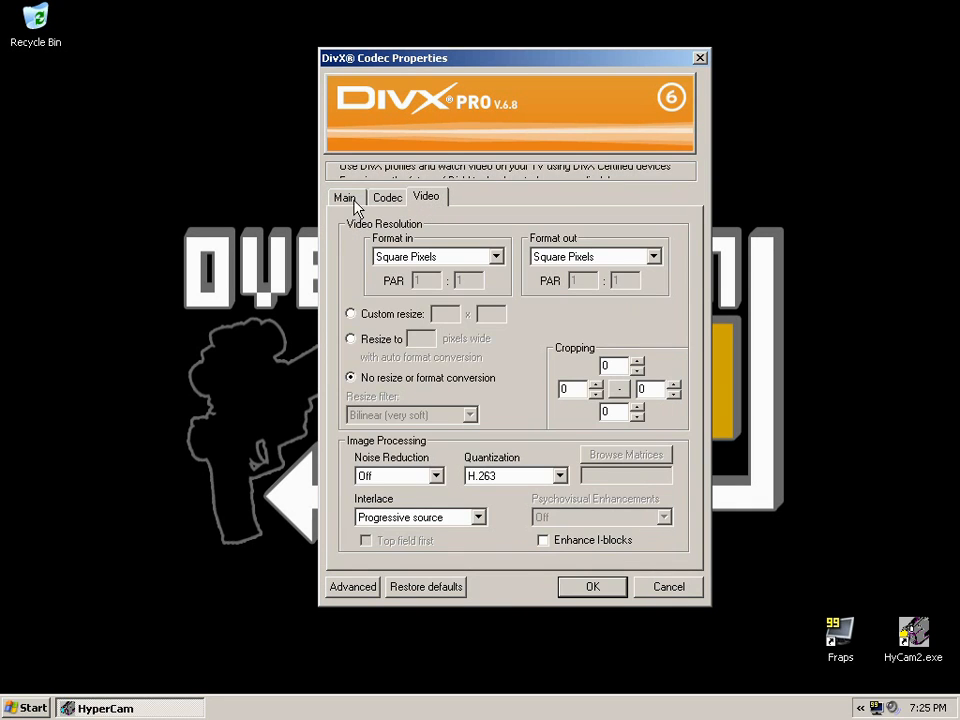
pyautogui.click(350, 200)
pyautogui.click(603, 587)
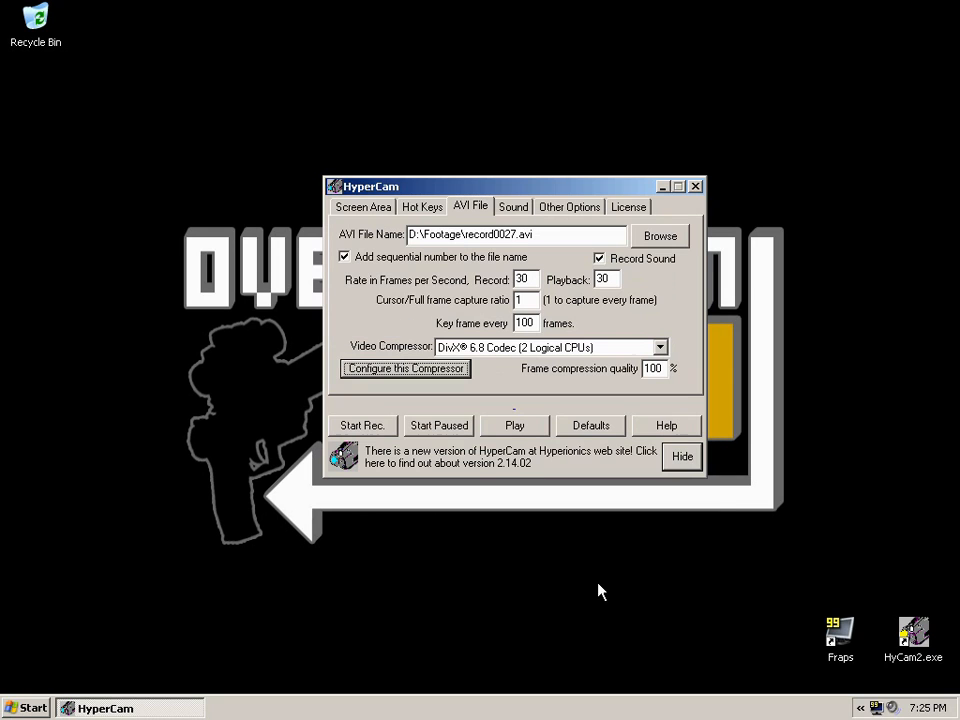
# - Choose Xvid MPEG-4 Codec as the video compressor and open its configuration
pyautogui.click(561, 352)
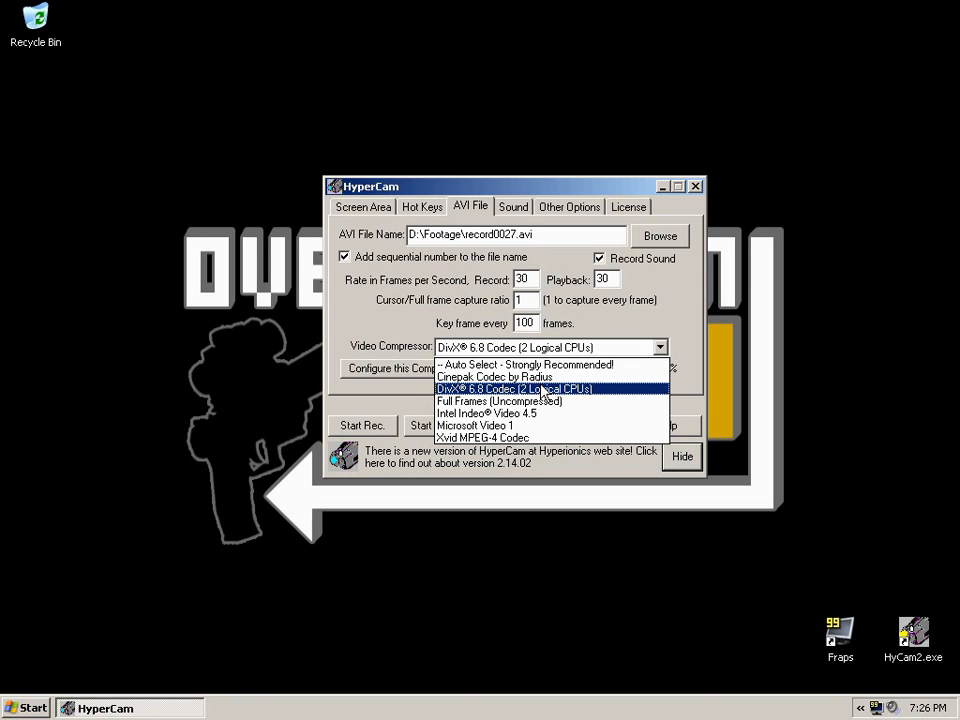
pyautogui.click(545, 437)
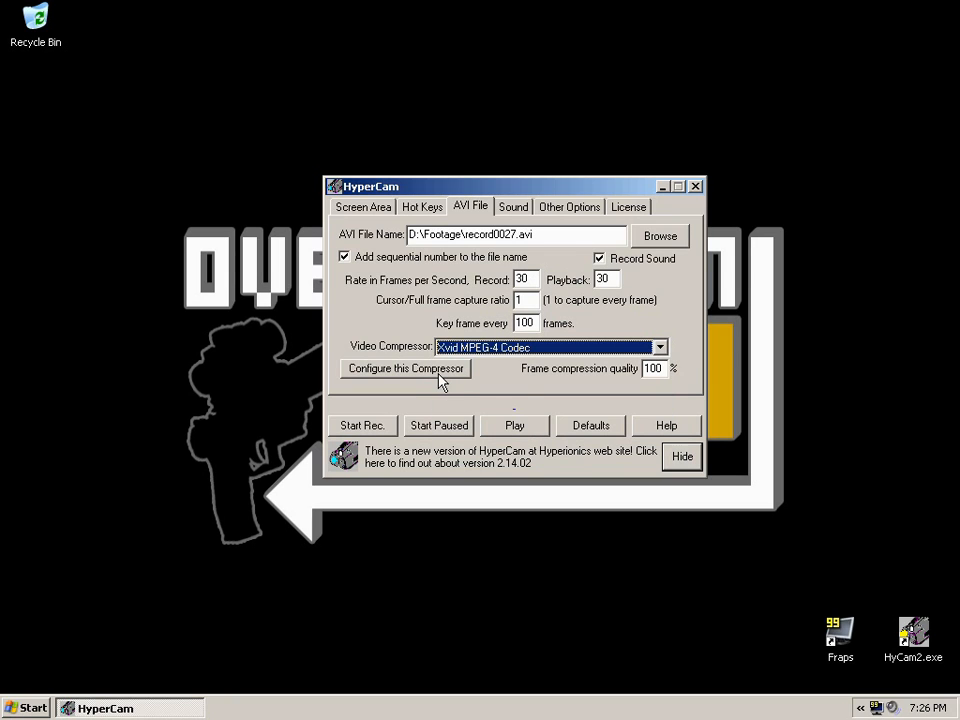
pyautogui.click(438, 374)
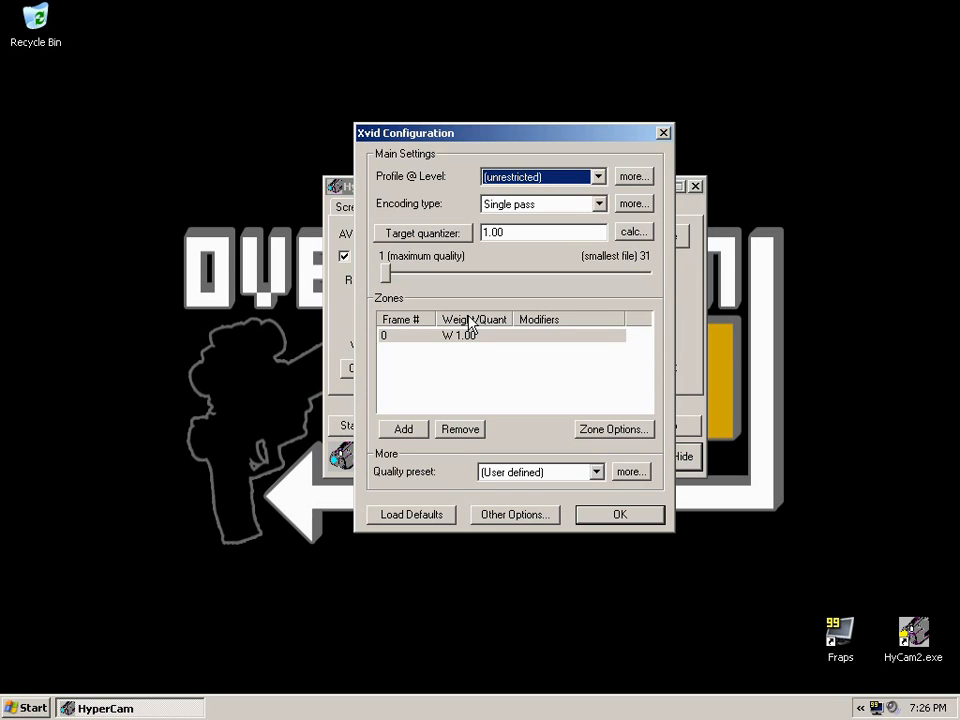
# - Examine the available Xvid profiles and the detailed settings of the unrestricted profile, leaving without changes
pyautogui.click(566, 184)
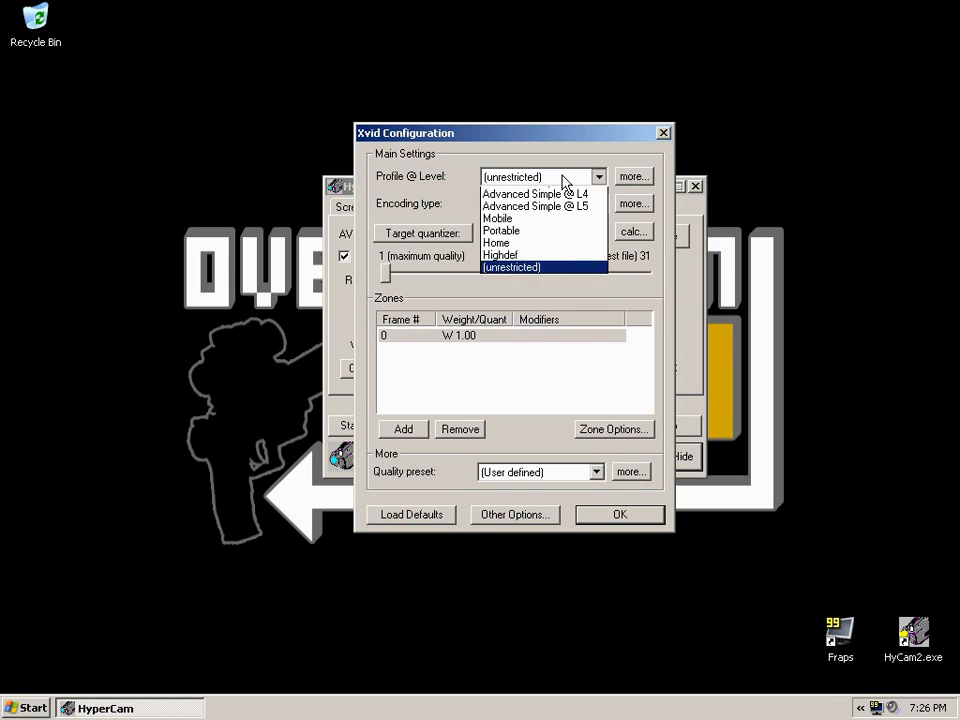
pyautogui.click(566, 180)
pyautogui.click(567, 182)
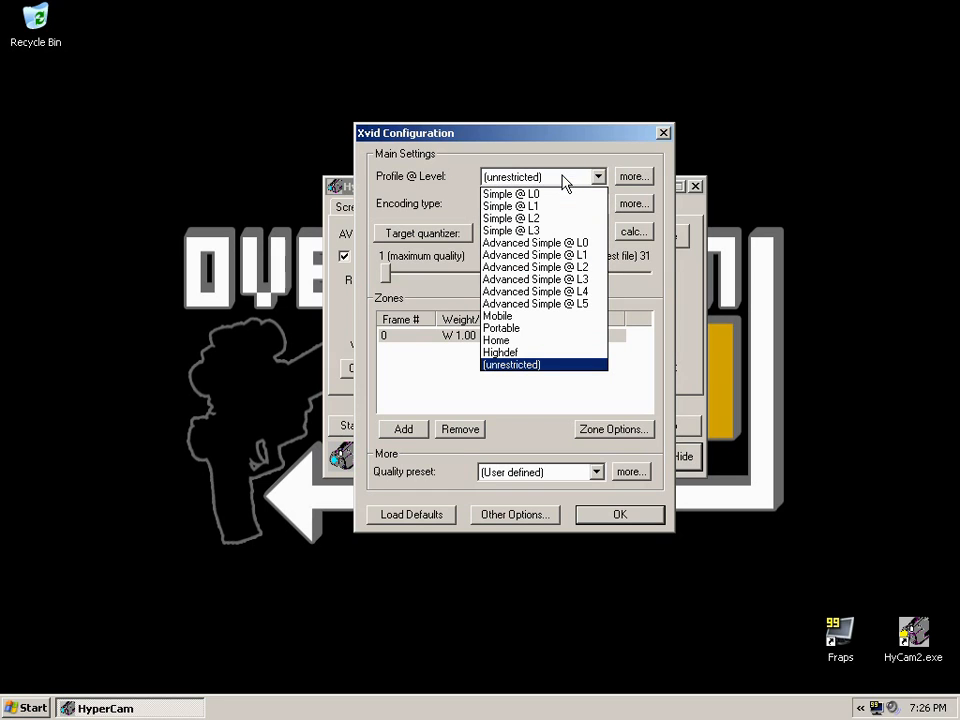
pyautogui.click(623, 181)
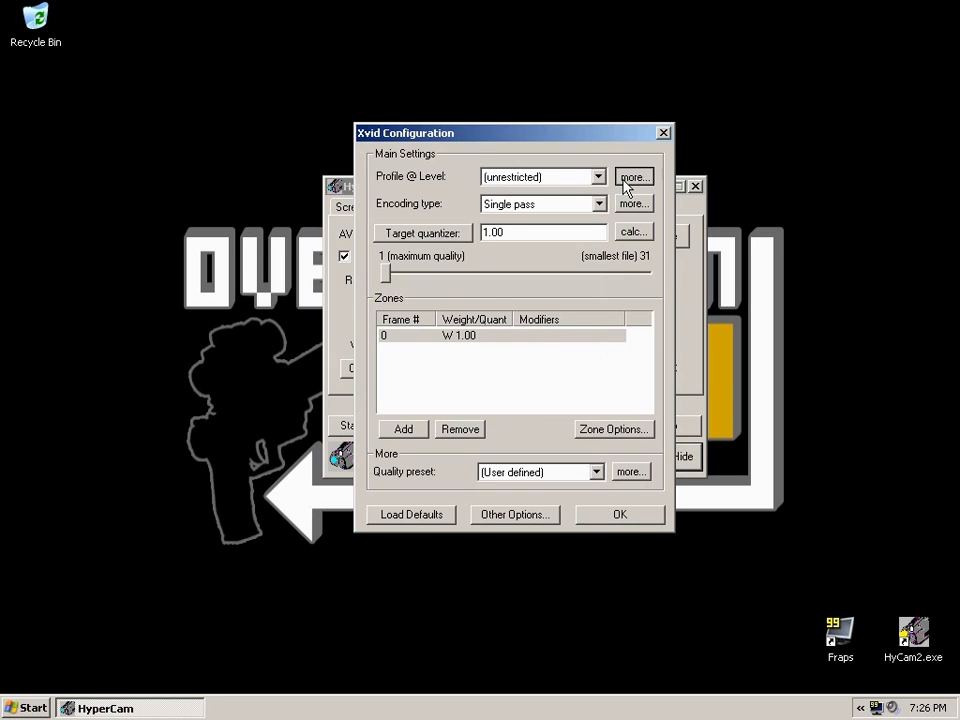
pyautogui.click(626, 183)
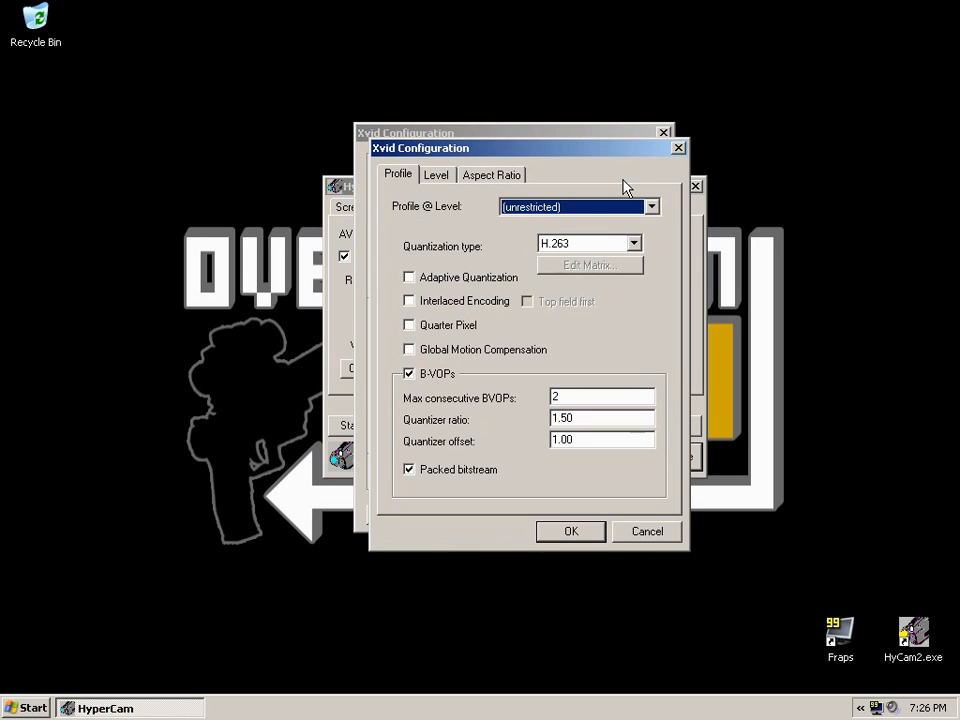
pyautogui.click(436, 175)
pyautogui.press('Right')
pyautogui.click(436, 175)
pyautogui.click(398, 174)
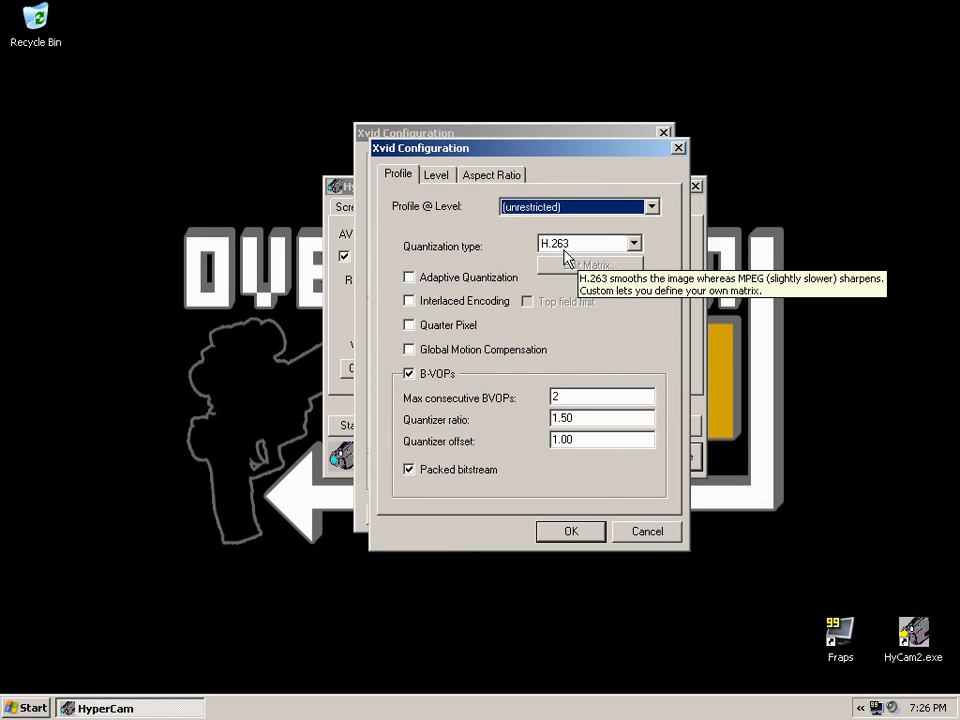
pyautogui.click(652, 537)
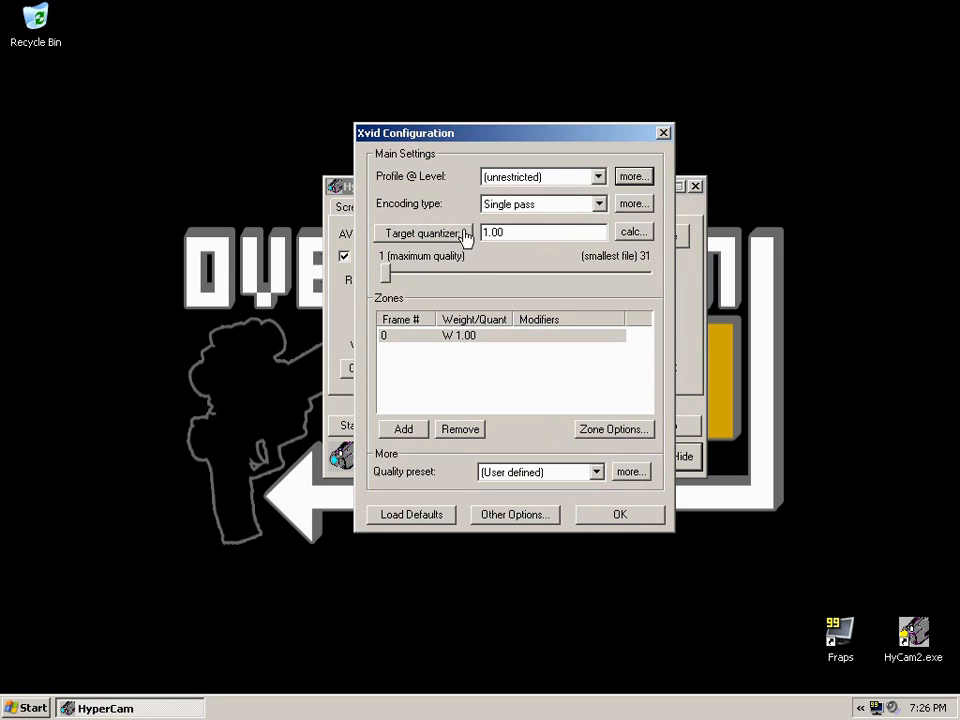
# - Keep Single pass encoding and toggle the rate target to bitrate and back to the target quantizer
pyautogui.click(585, 212)
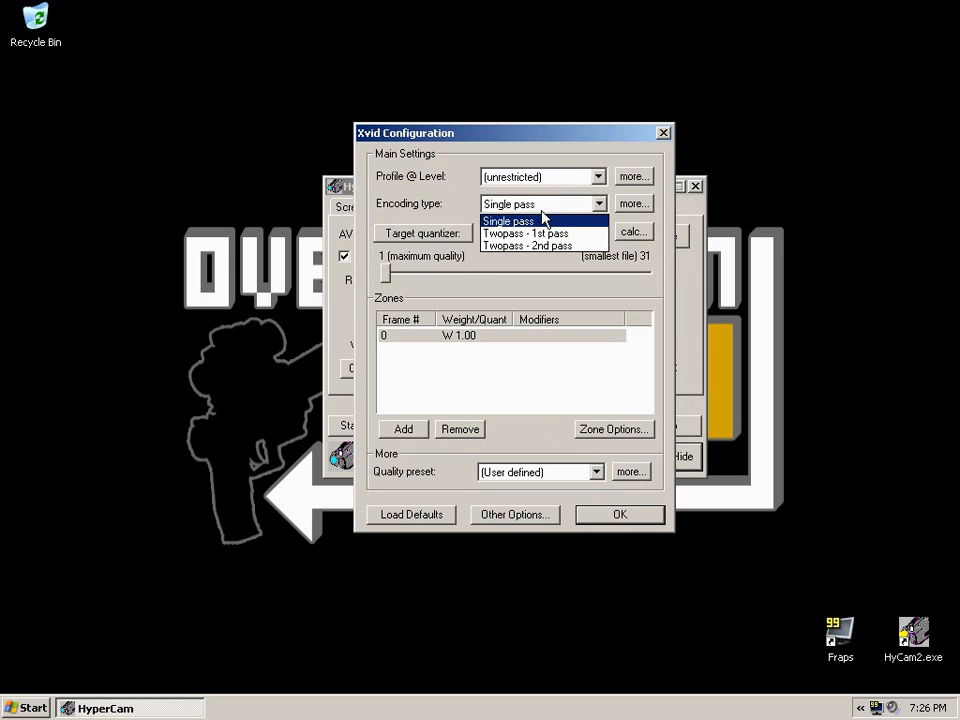
pyautogui.click(534, 221)
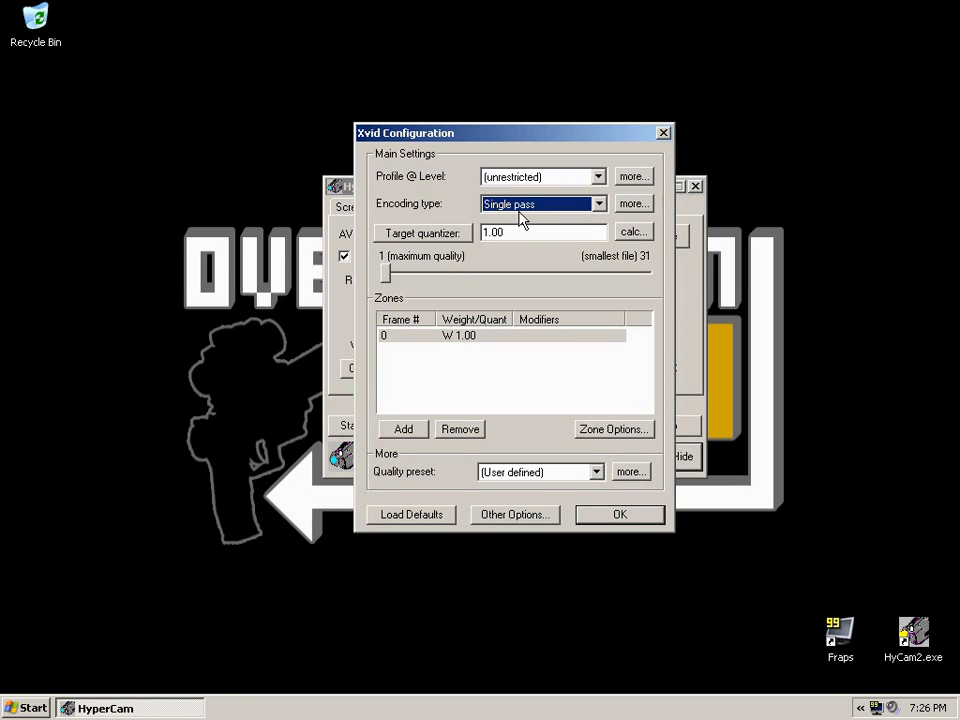
pyautogui.click(452, 240)
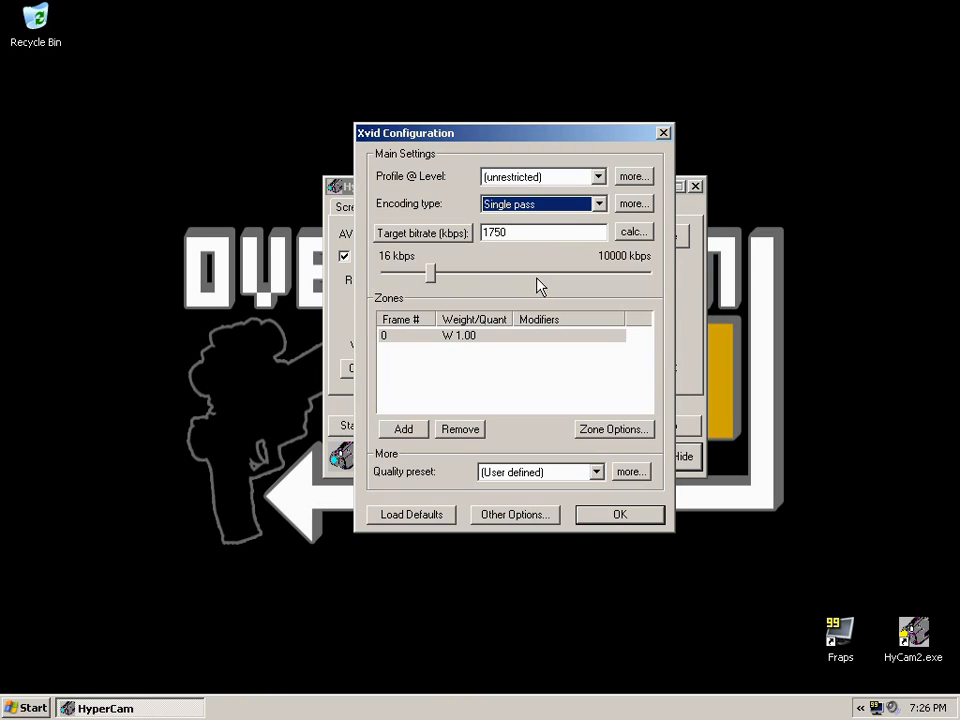
pyautogui.click(418, 235)
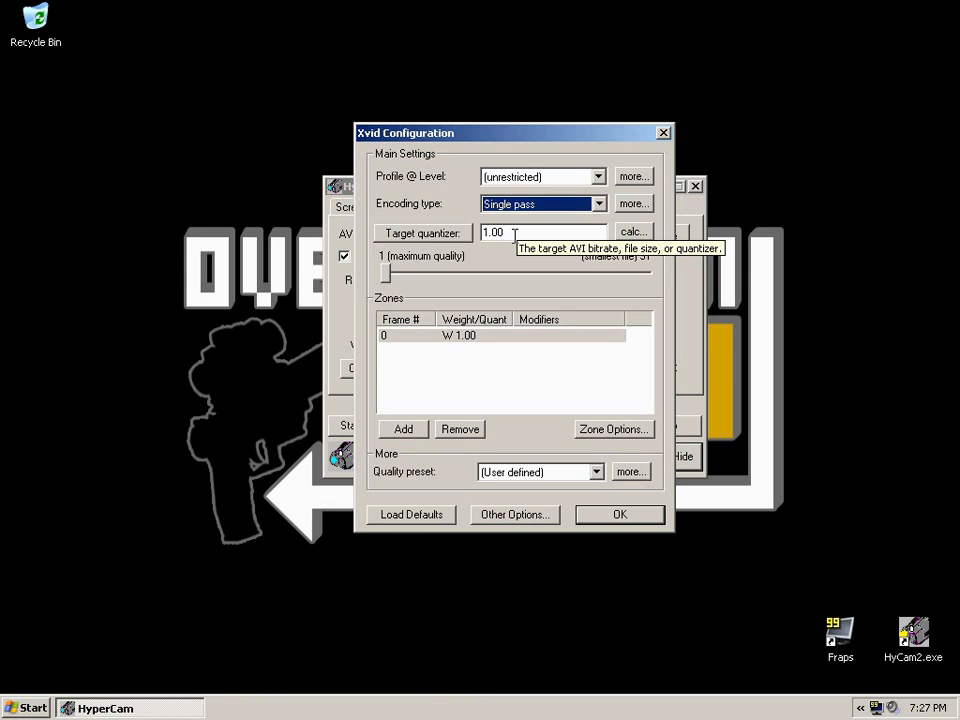
# - Keep the User defined quality preset, open its detailed settings and review the quantization and motion options
pyautogui.click(519, 476)
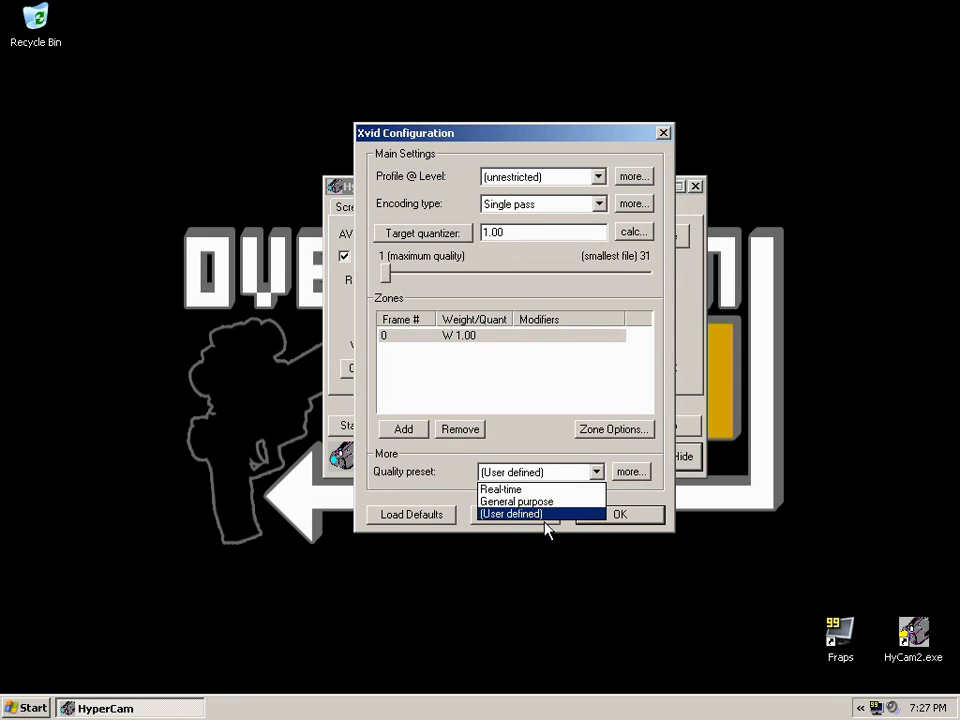
pyautogui.click(547, 514)
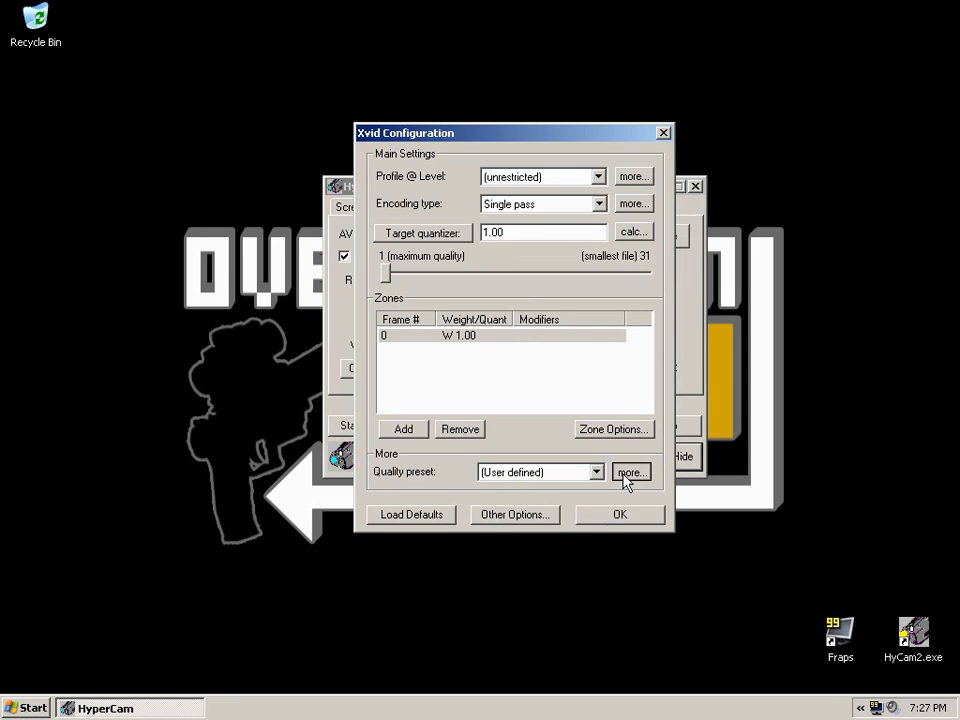
pyautogui.click(627, 476)
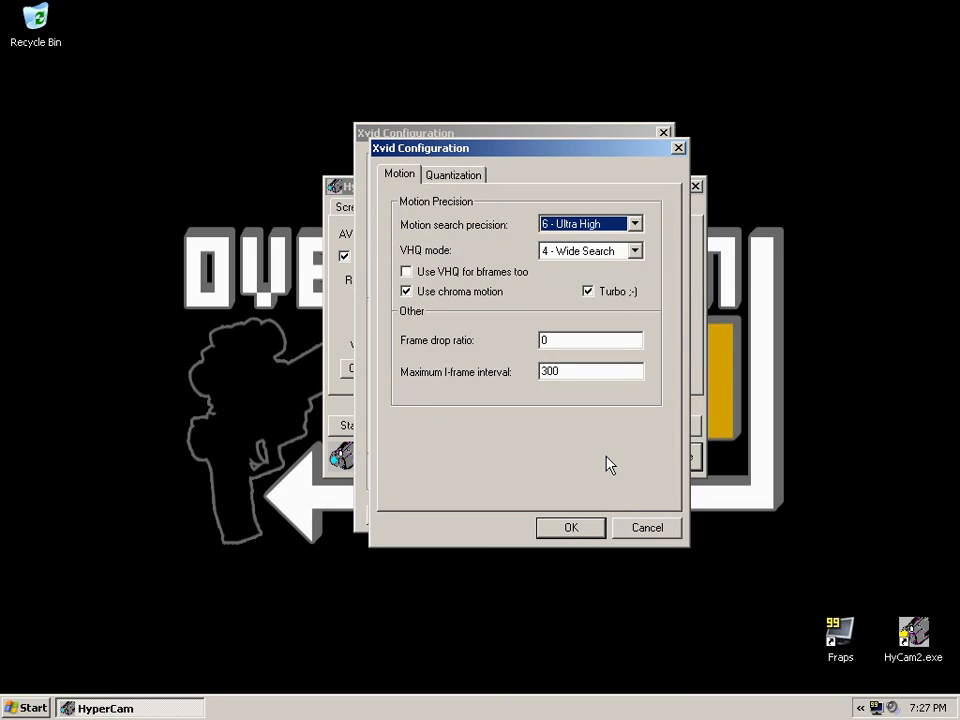
pyautogui.click(453, 175)
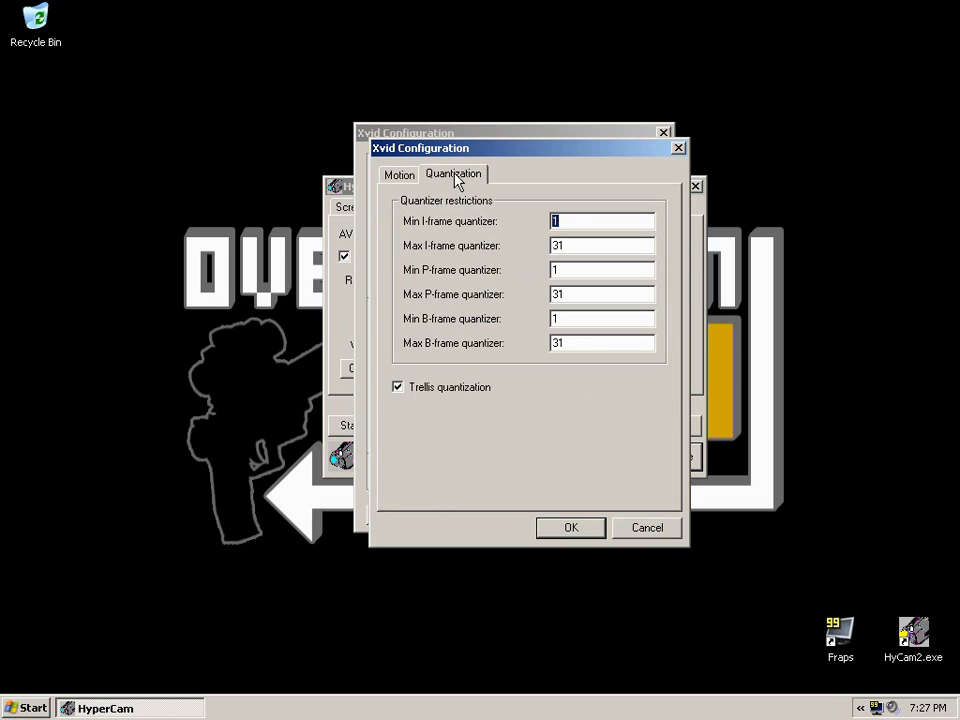
pyautogui.click(395, 176)
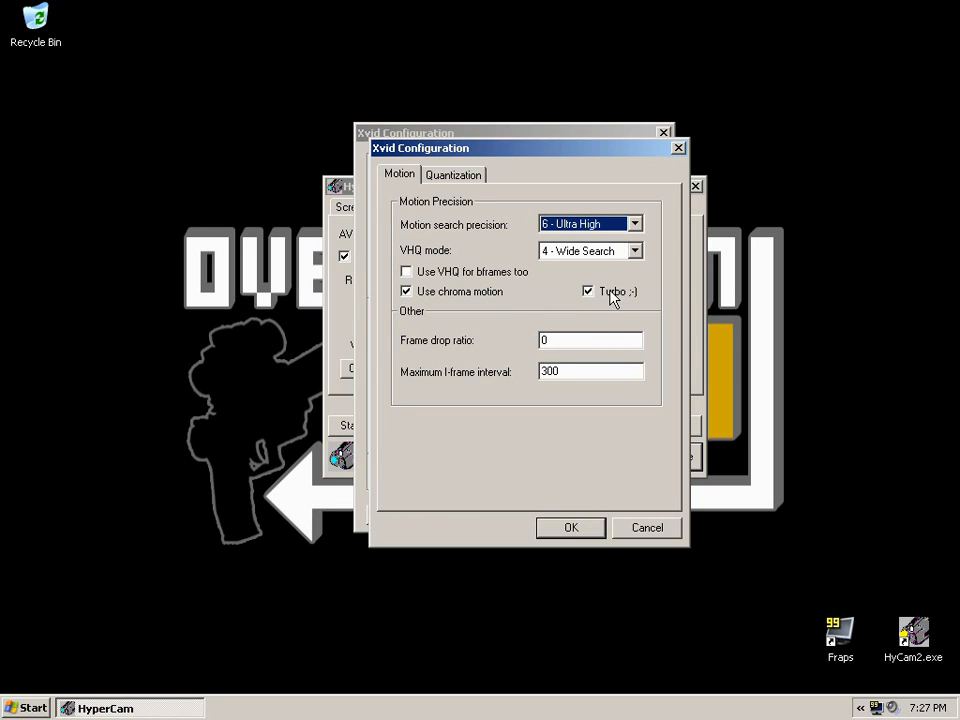
# - Disable chroma motion, and set VHQ mode to 0 - Off and motion search precision to 0 - None
pyautogui.click(455, 297)
pyautogui.click(452, 292)
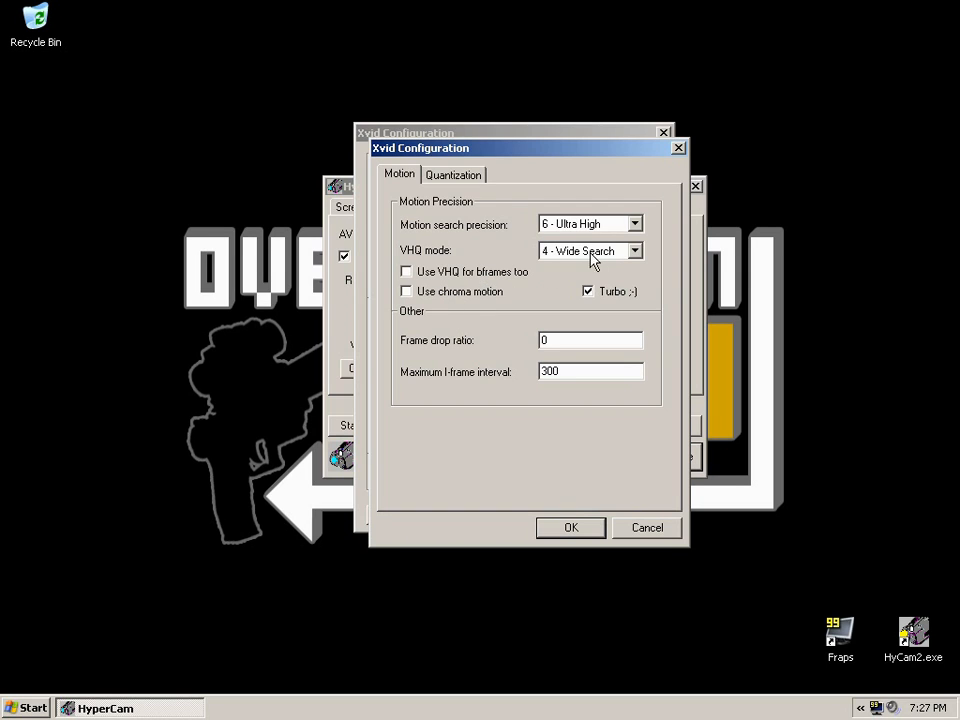
pyautogui.click(622, 252)
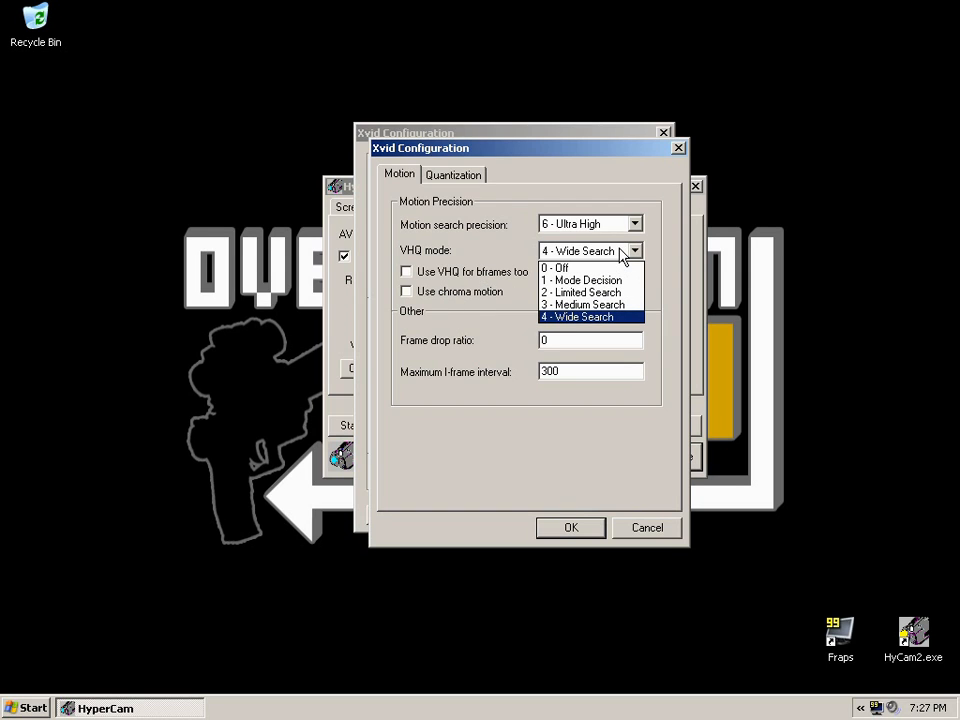
pyautogui.click(613, 269)
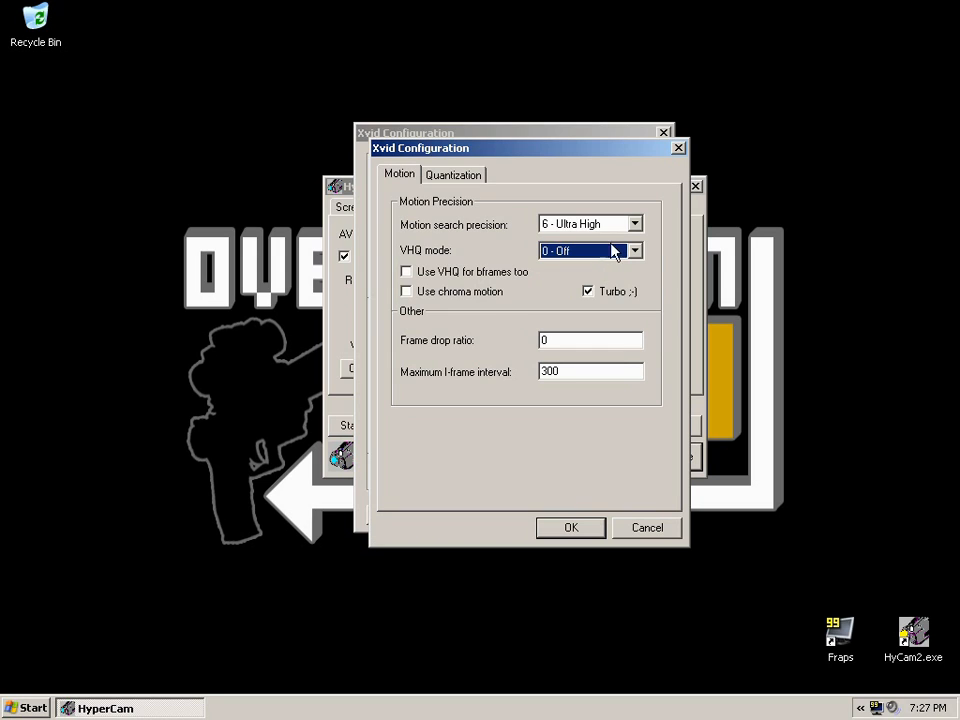
pyautogui.click(609, 226)
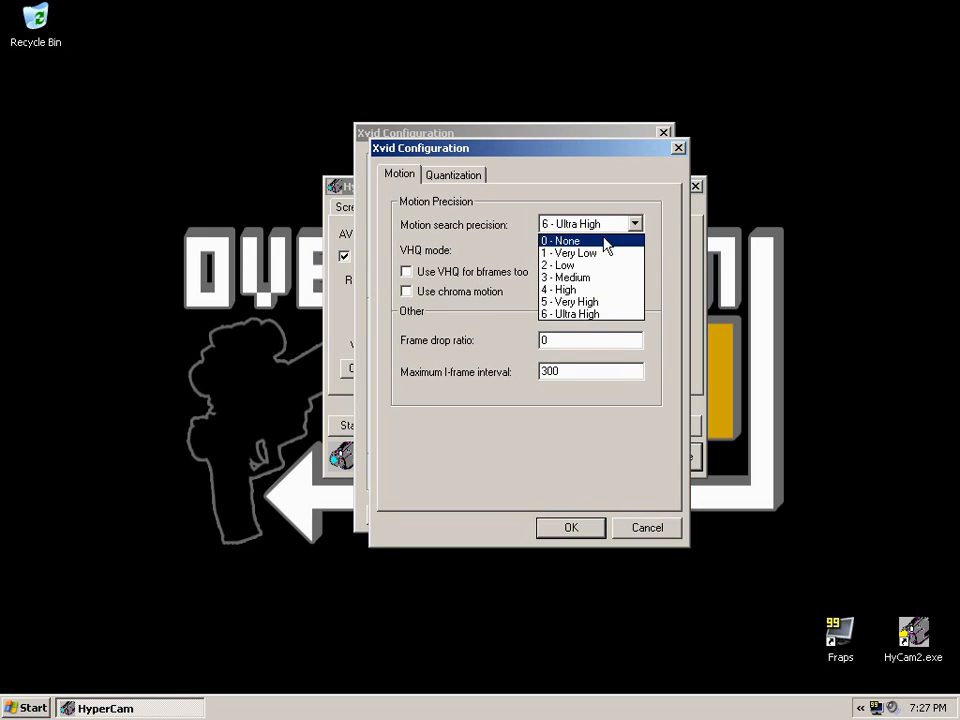
pyautogui.click(606, 244)
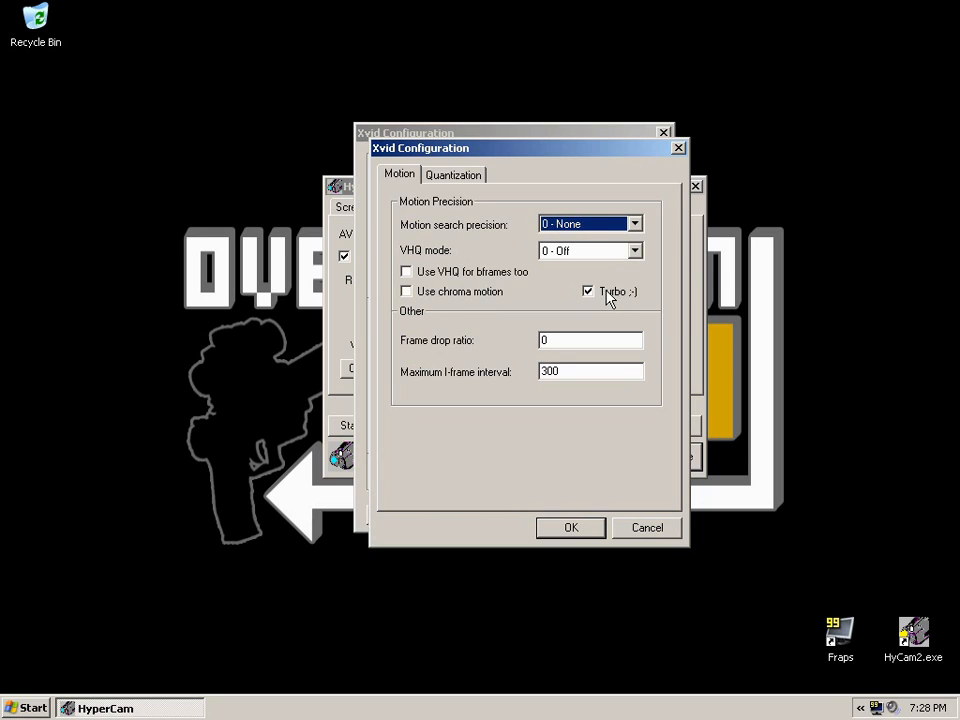
# - Try VHQ mode 1 - Mode Decision together with motion search precision 3 - Medium
pyautogui.click(600, 253)
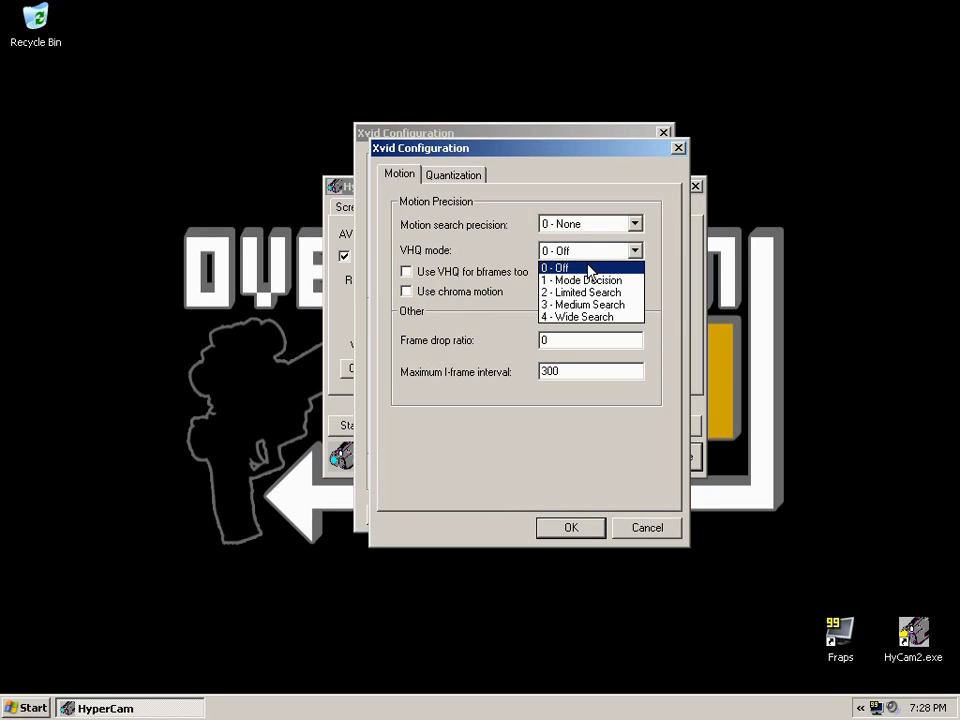
pyautogui.click(588, 269)
pyautogui.click(600, 251)
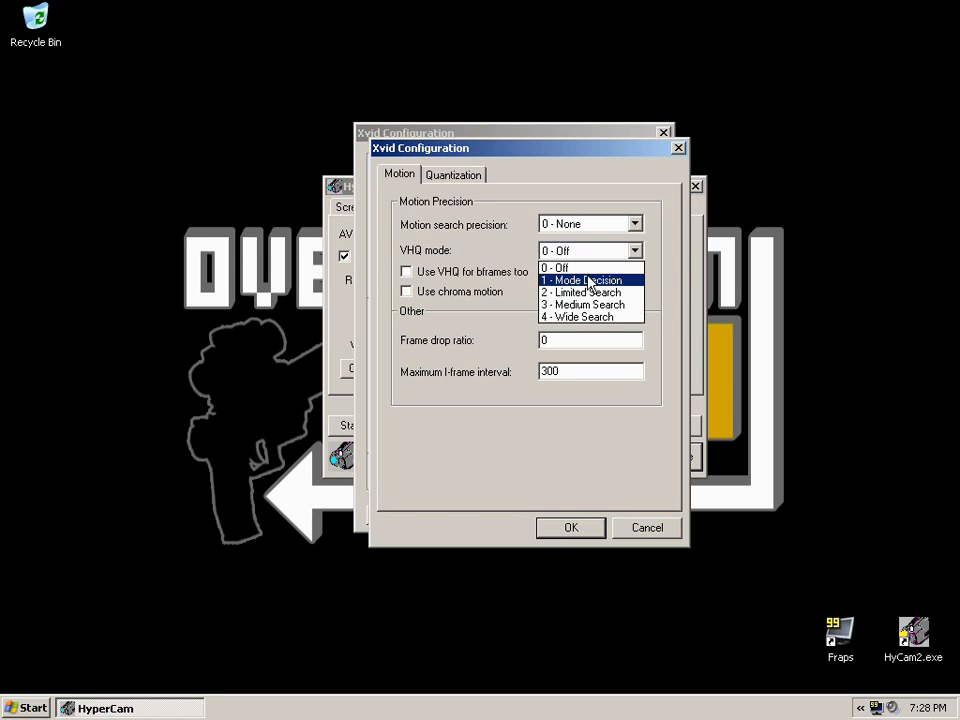
pyautogui.click(593, 281)
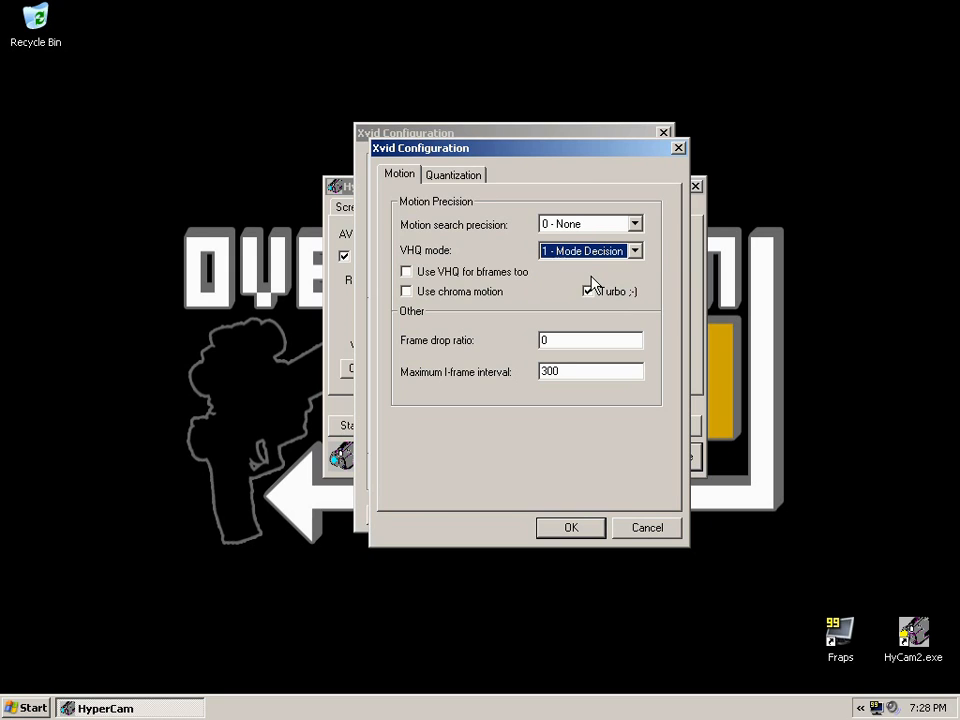
pyautogui.click(634, 224)
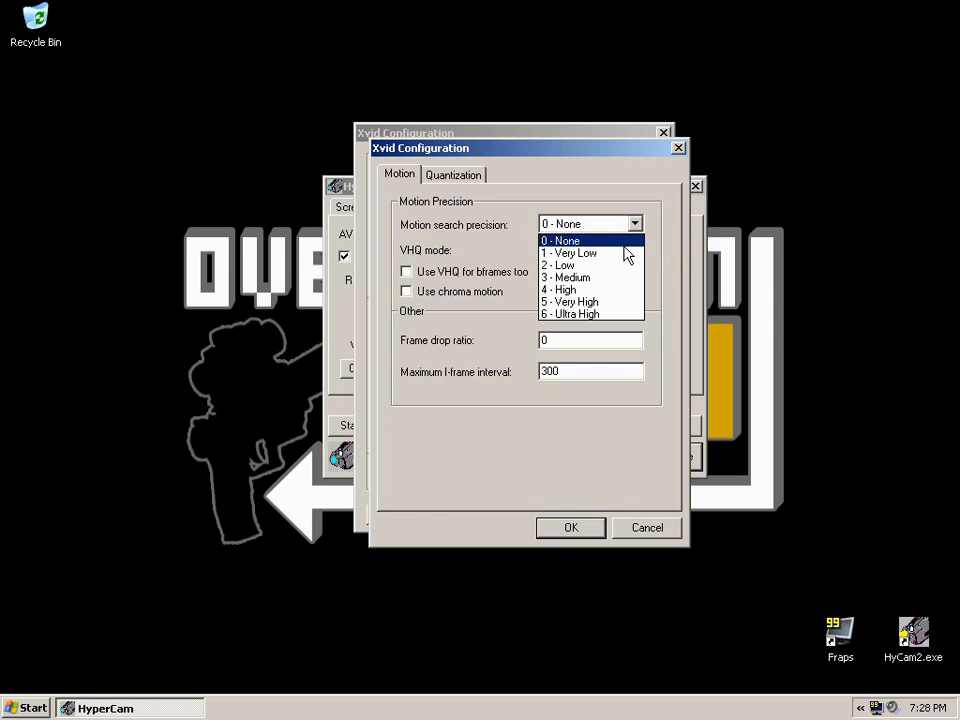
pyautogui.click(627, 241)
pyautogui.click(634, 226)
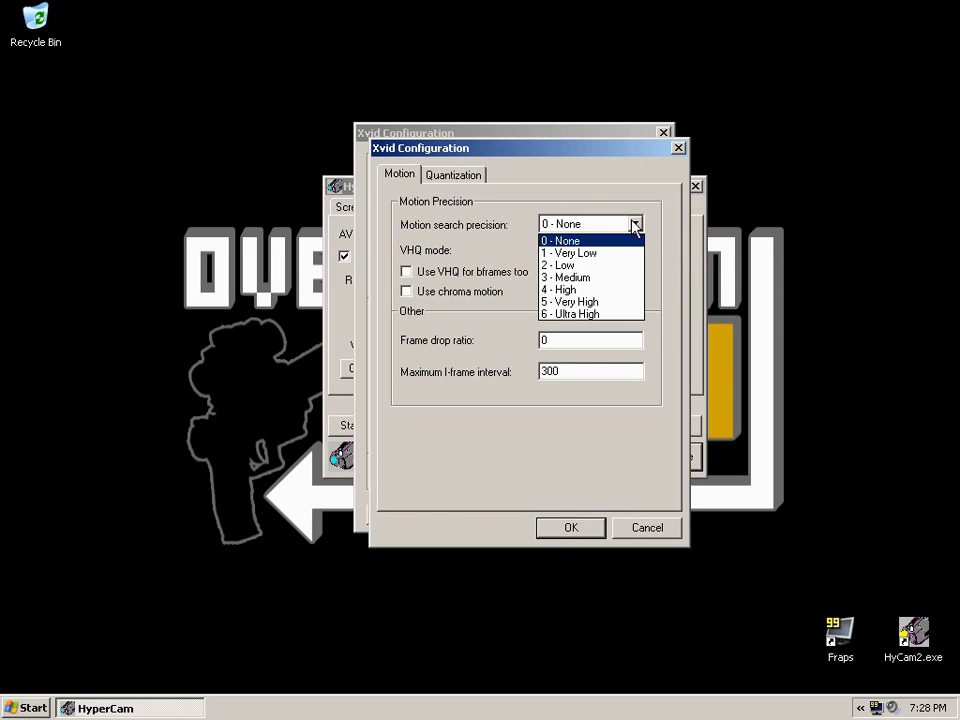
pyautogui.click(598, 278)
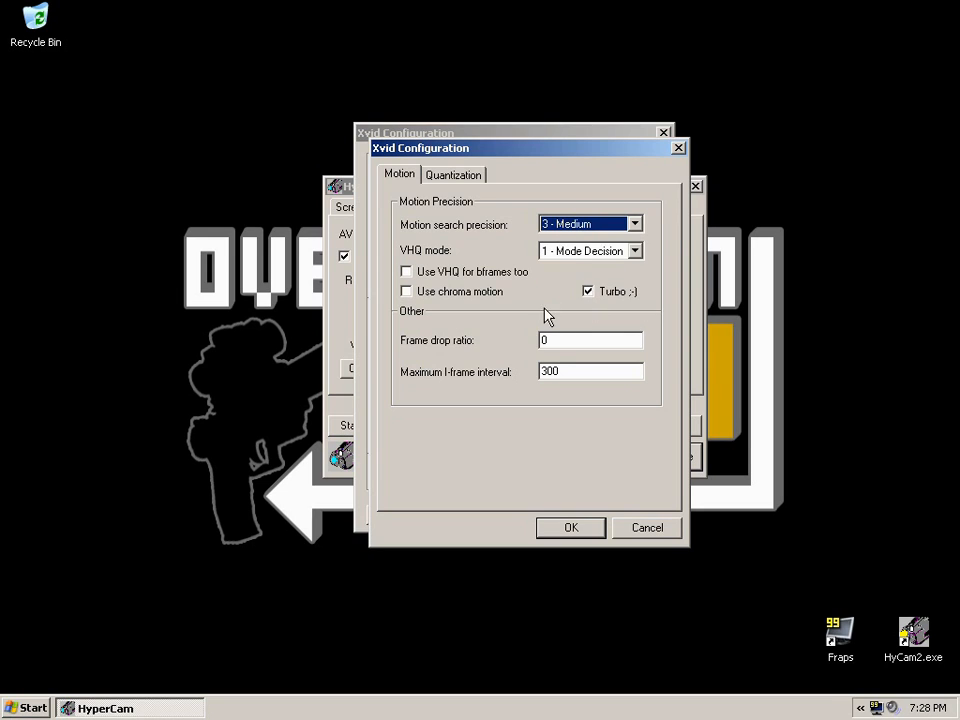
# - Return motion search precision to 0 - None and VHQ mode to 0 - Off
pyautogui.click(591, 223)
pyautogui.click(593, 241)
pyautogui.click(583, 224)
pyautogui.click(585, 222)
pyautogui.click(578, 250)
pyautogui.click(575, 268)
pyautogui.click(596, 251)
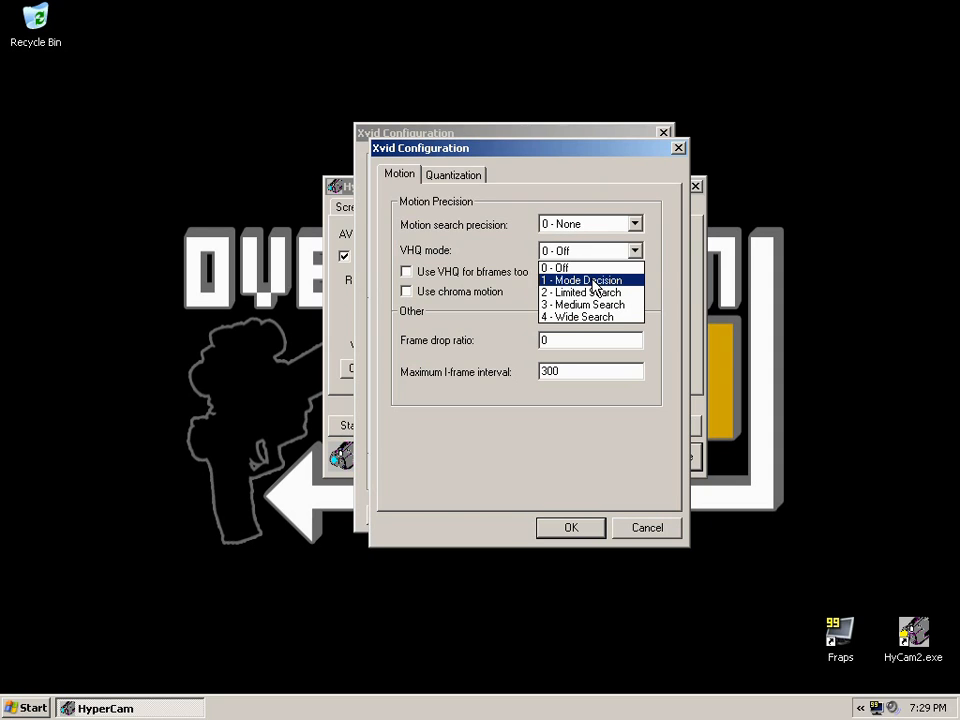
pyautogui.click(565, 268)
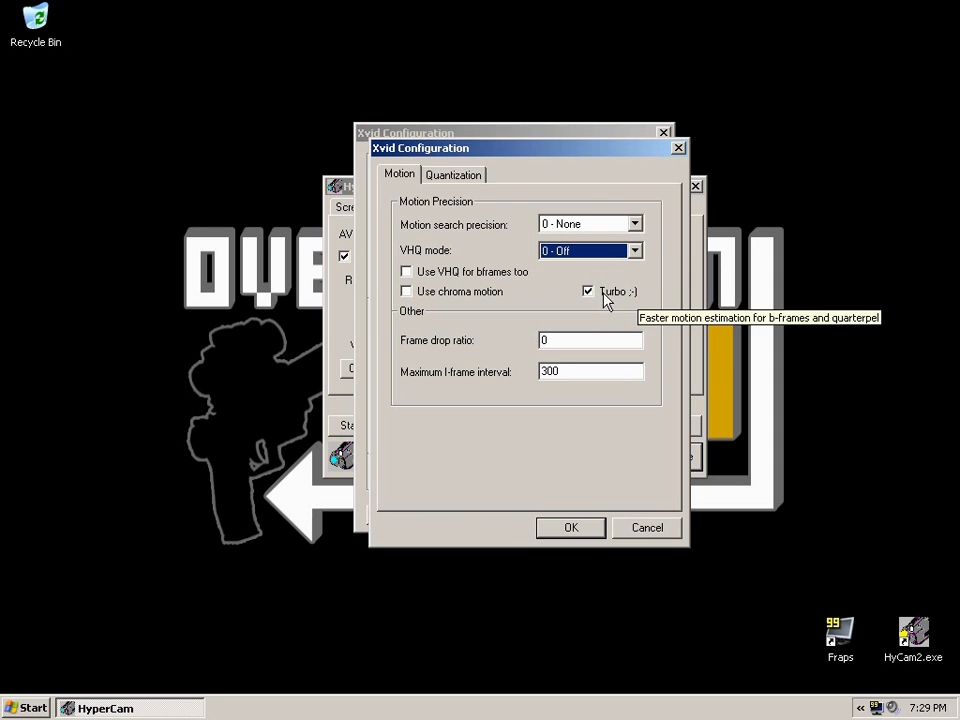
pyautogui.click(639, 230)
pyautogui.click(639, 230)
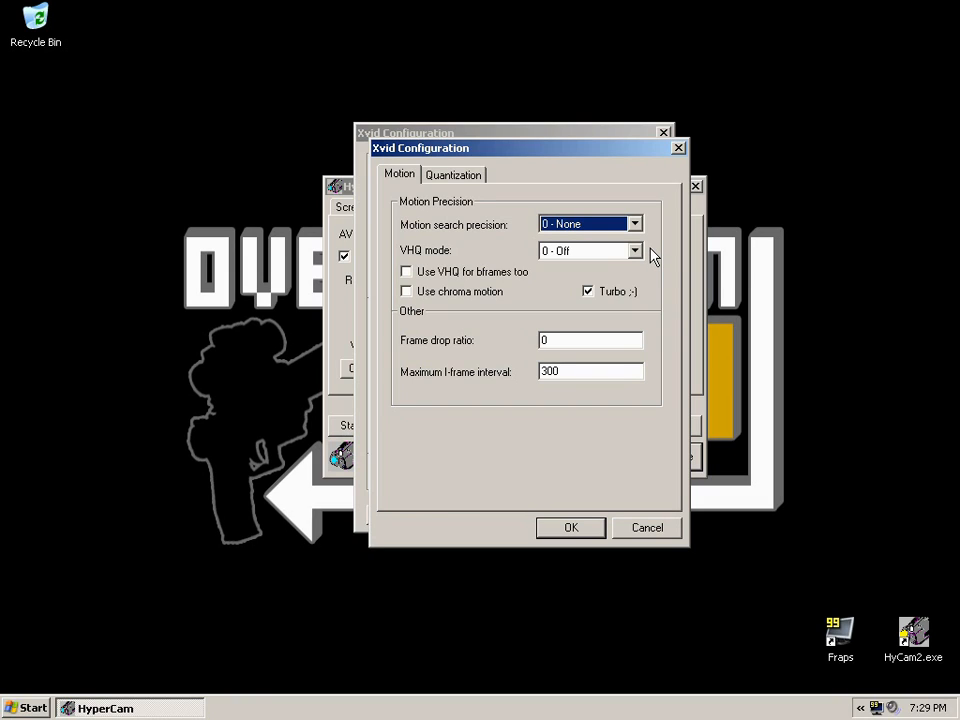
pyautogui.click(594, 227)
pyautogui.click(591, 227)
# - Set VHQ mode to 1 - Mode Decision, try several motion search precisions before choosing 0 - None, and accept the motion settings
pyautogui.click(587, 254)
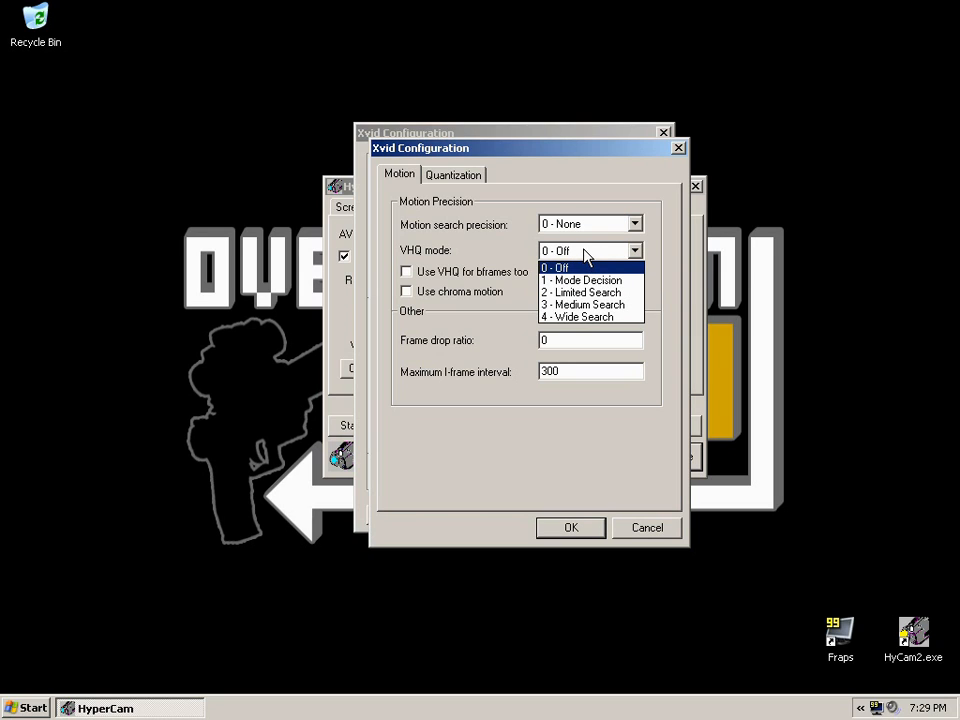
pyautogui.click(585, 280)
pyautogui.click(634, 224)
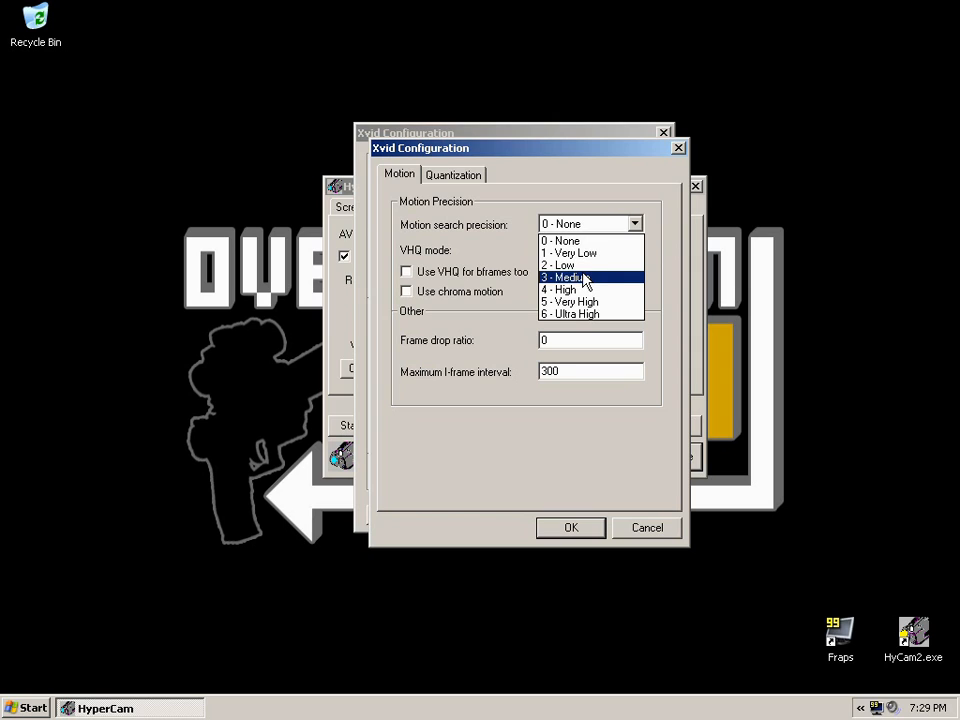
pyautogui.click(598, 290)
pyautogui.click(592, 224)
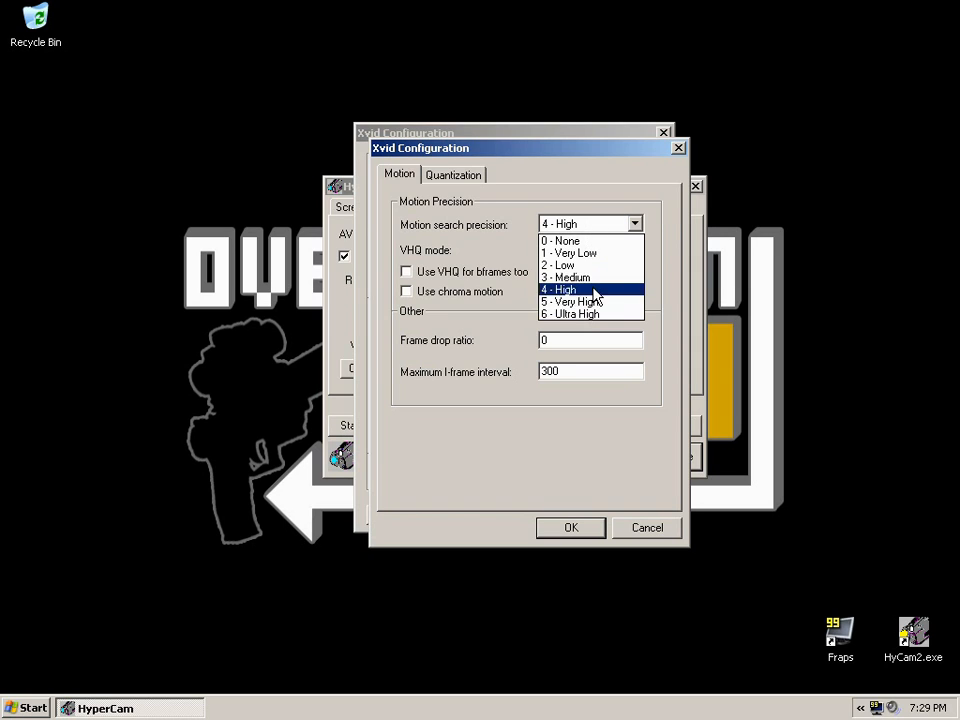
pyautogui.click(596, 302)
pyautogui.click(593, 224)
pyautogui.click(589, 279)
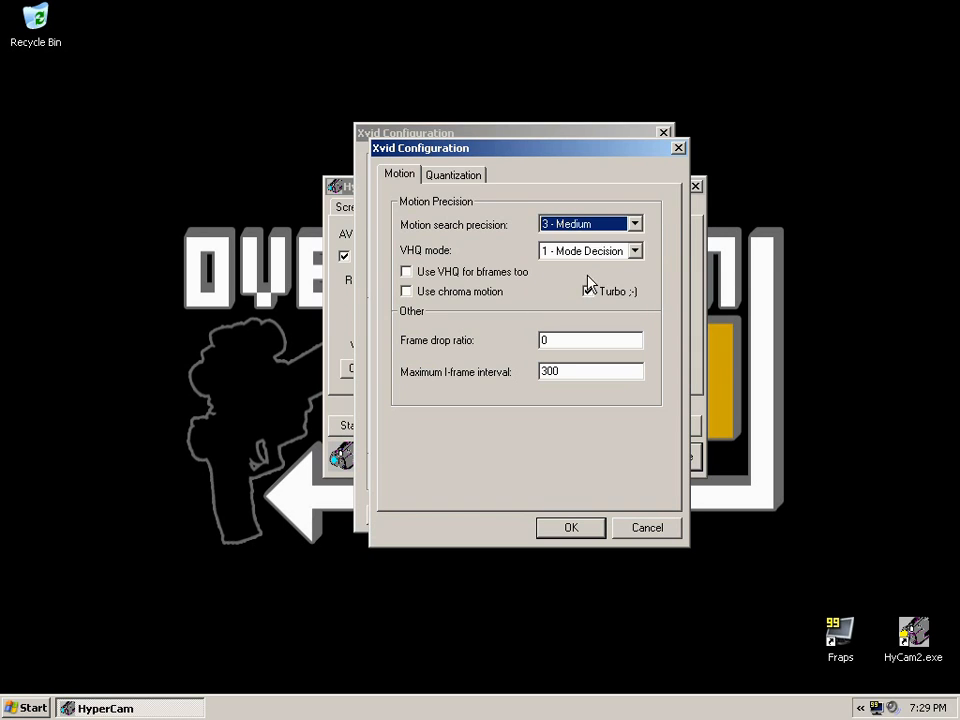
pyautogui.click(589, 224)
pyautogui.click(563, 239)
pyautogui.click(563, 526)
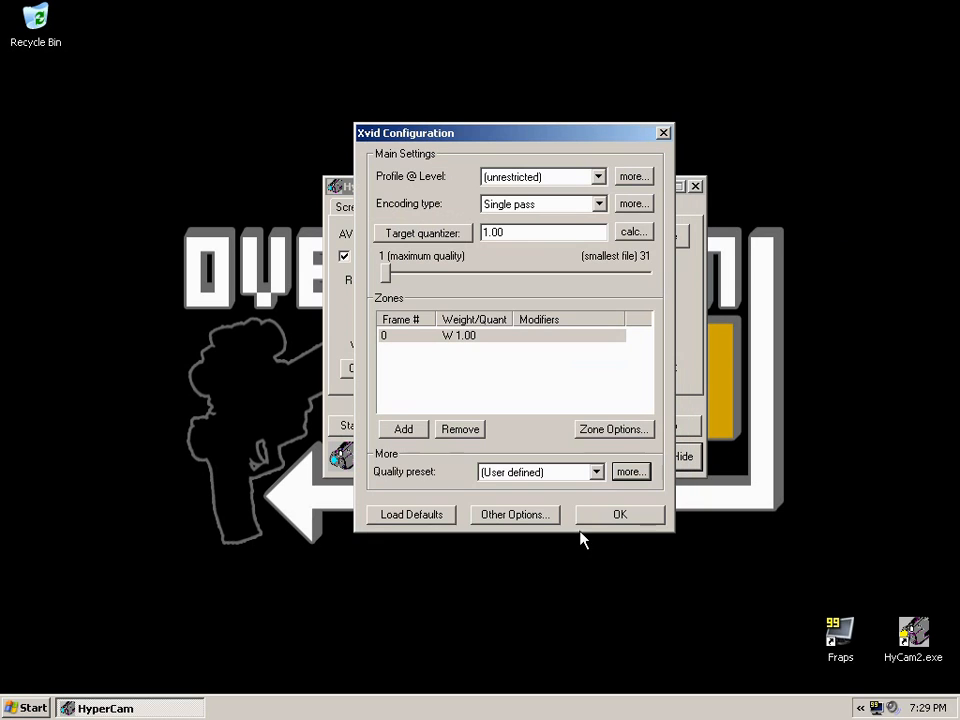
# - Examine the encoder, decoder and common settings in Xvid's other options, and leave without saving changes
pyautogui.click(498, 516)
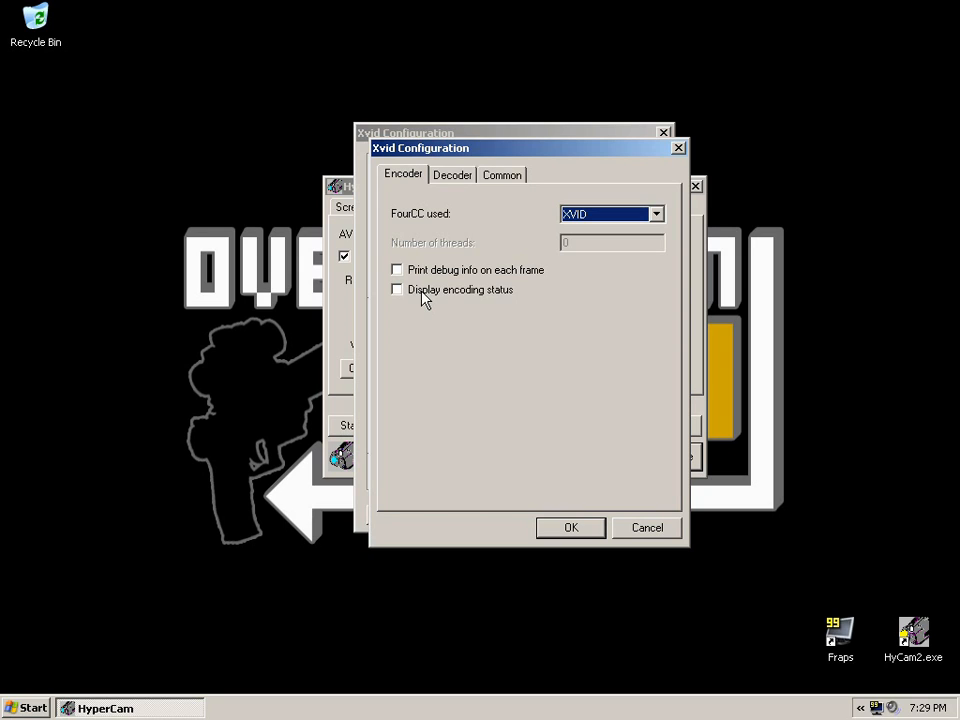
pyautogui.click(454, 174)
pyautogui.click(503, 176)
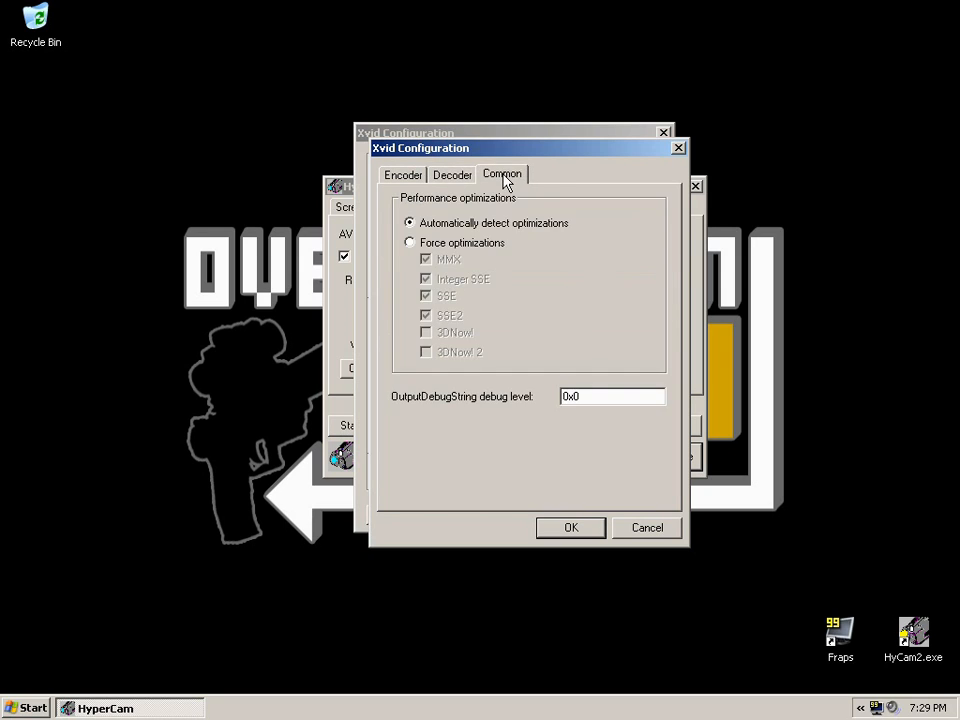
pyautogui.click(462, 178)
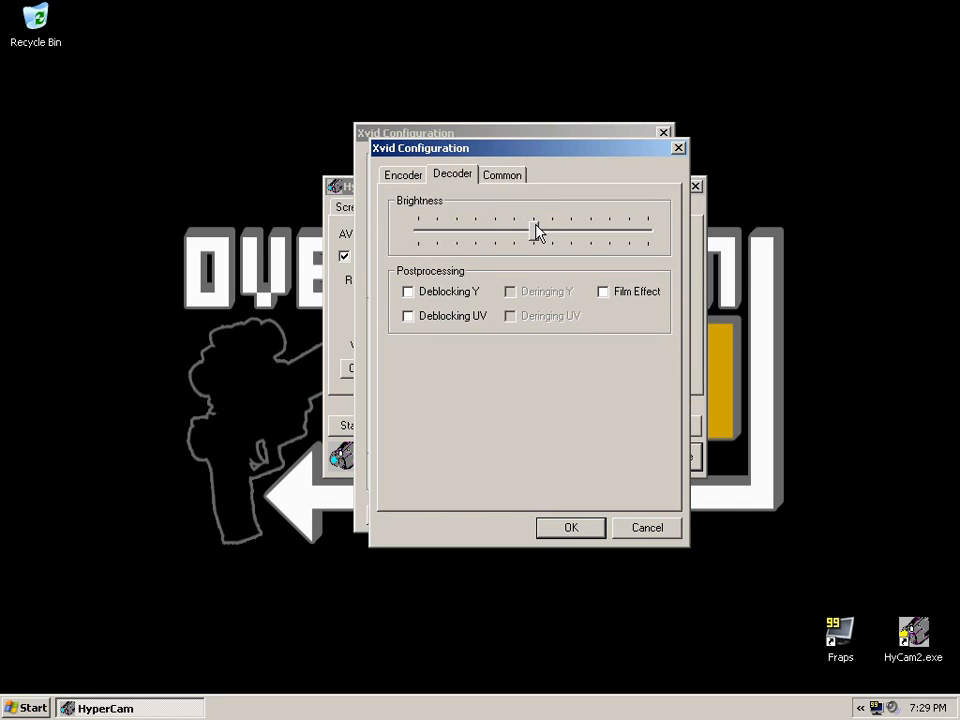
pyautogui.click(505, 175)
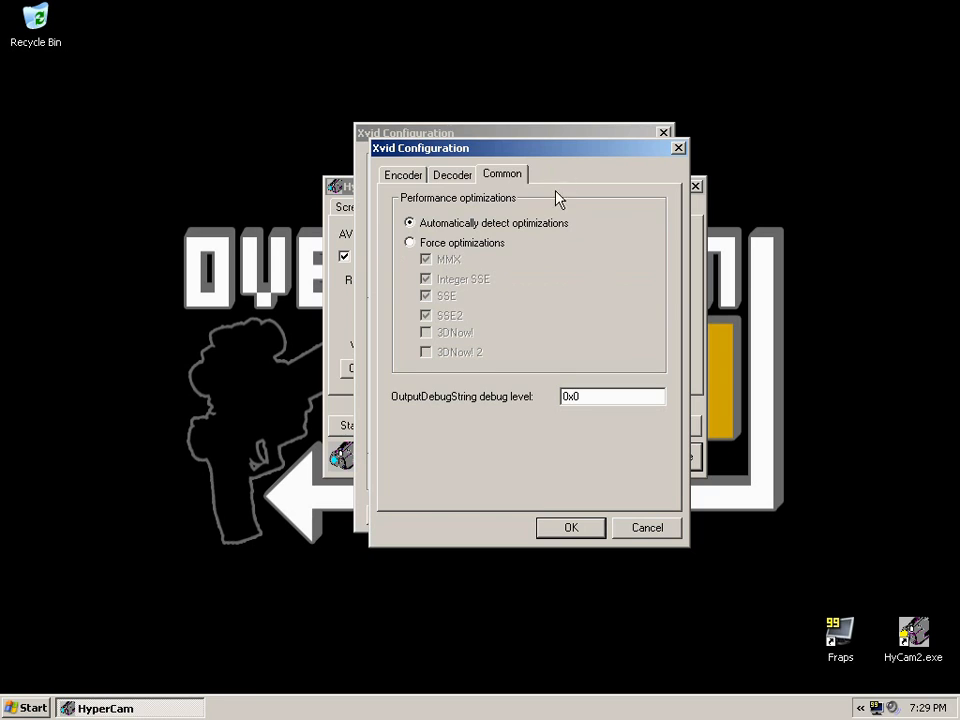
pyautogui.click(634, 529)
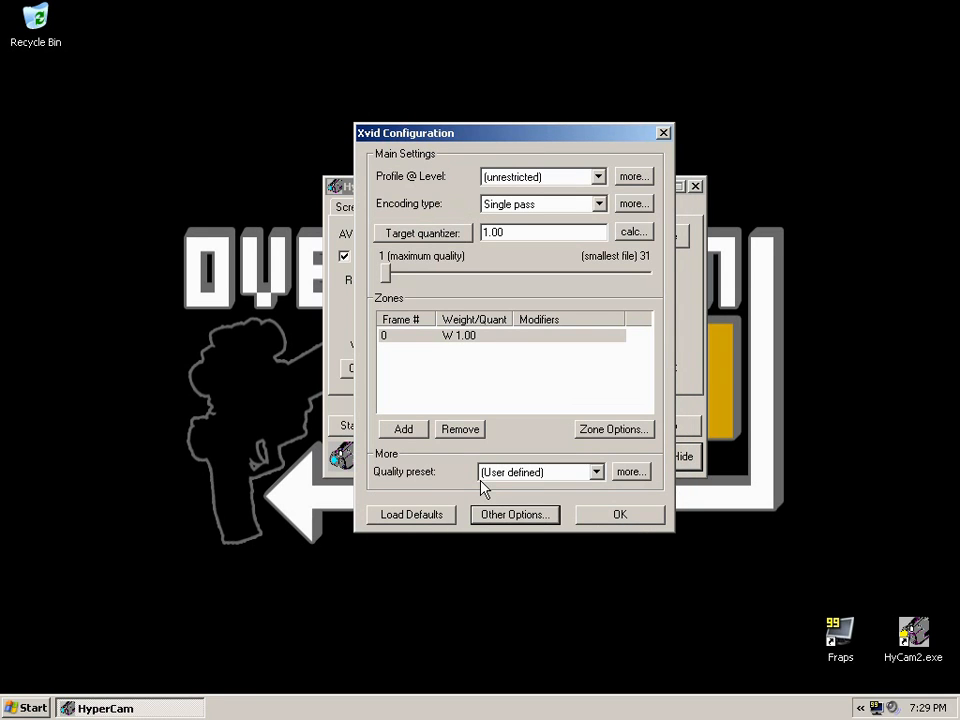
# - Check the zone options without changing them, and accept the Xvid configuration
pyautogui.click(436, 510)
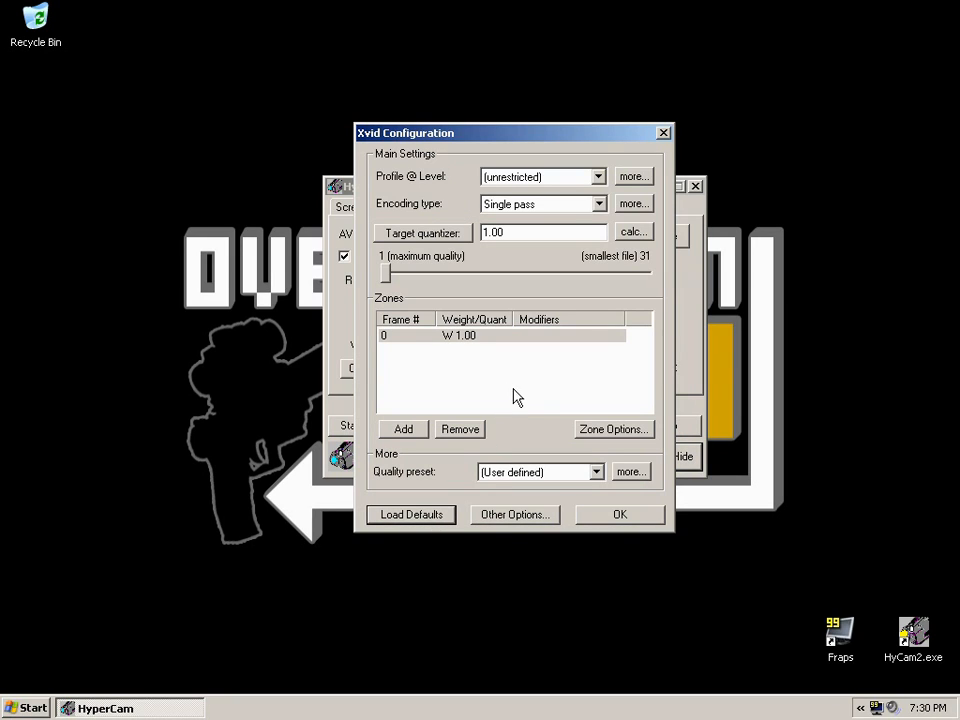
pyautogui.click(597, 434)
pyautogui.click(646, 499)
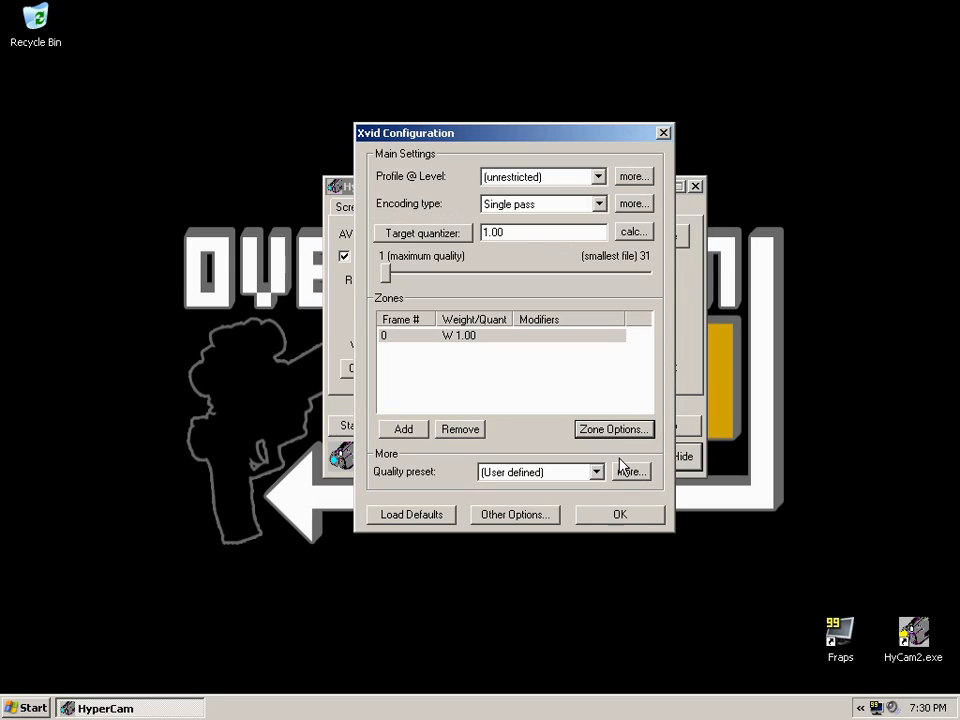
pyautogui.click(618, 516)
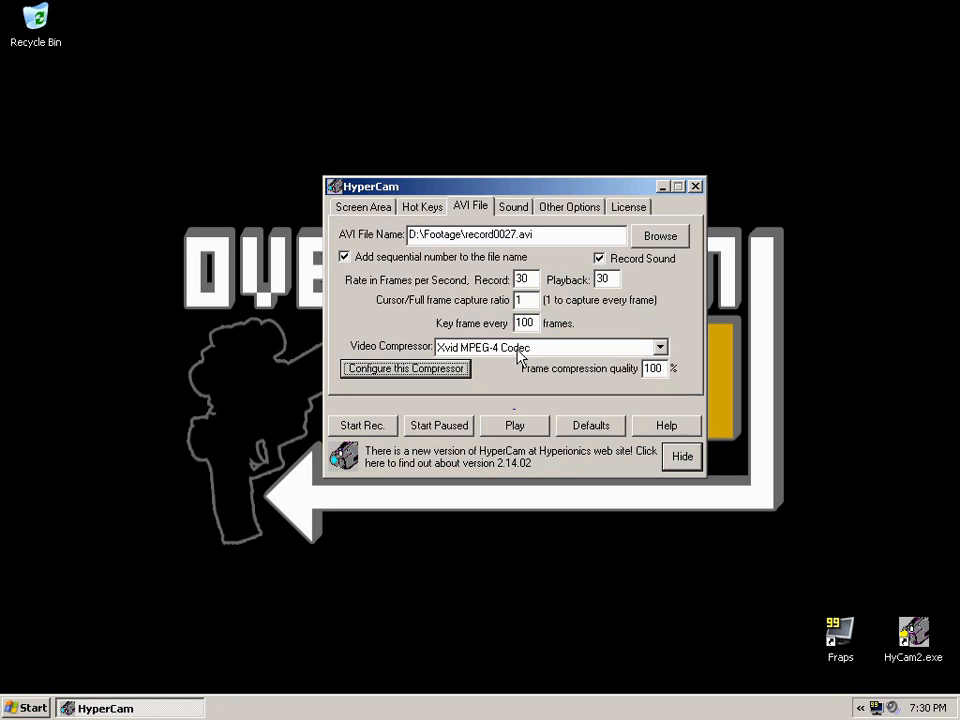
# - Review the sound recording switch, sample size and sample rate alongside the AVI file settings
pyautogui.click(516, 210)
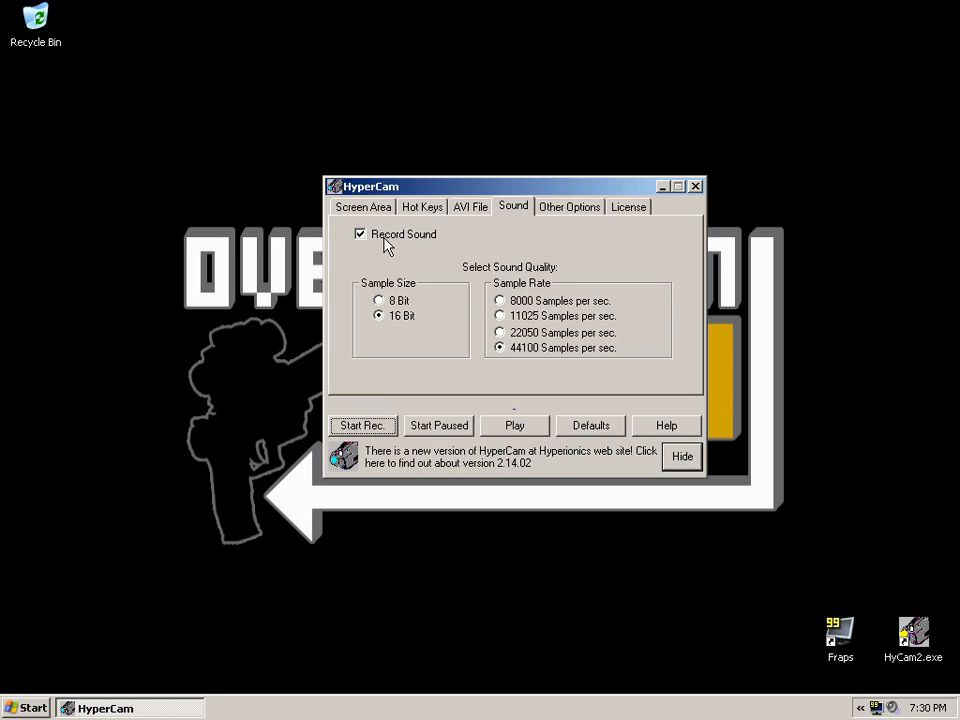
pyautogui.click(471, 208)
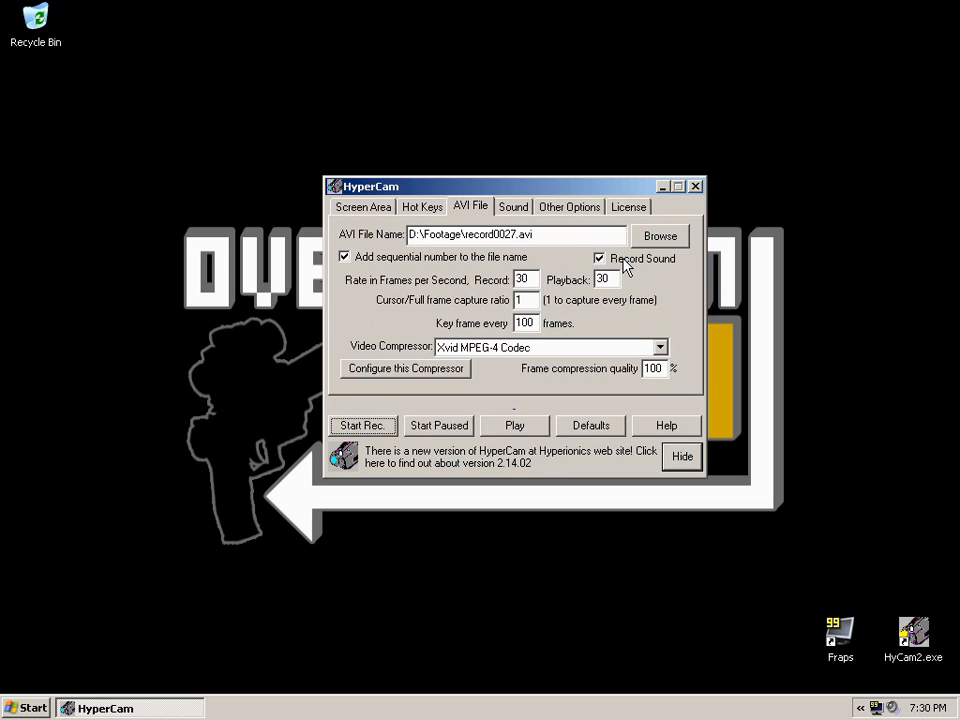
pyautogui.click(516, 211)
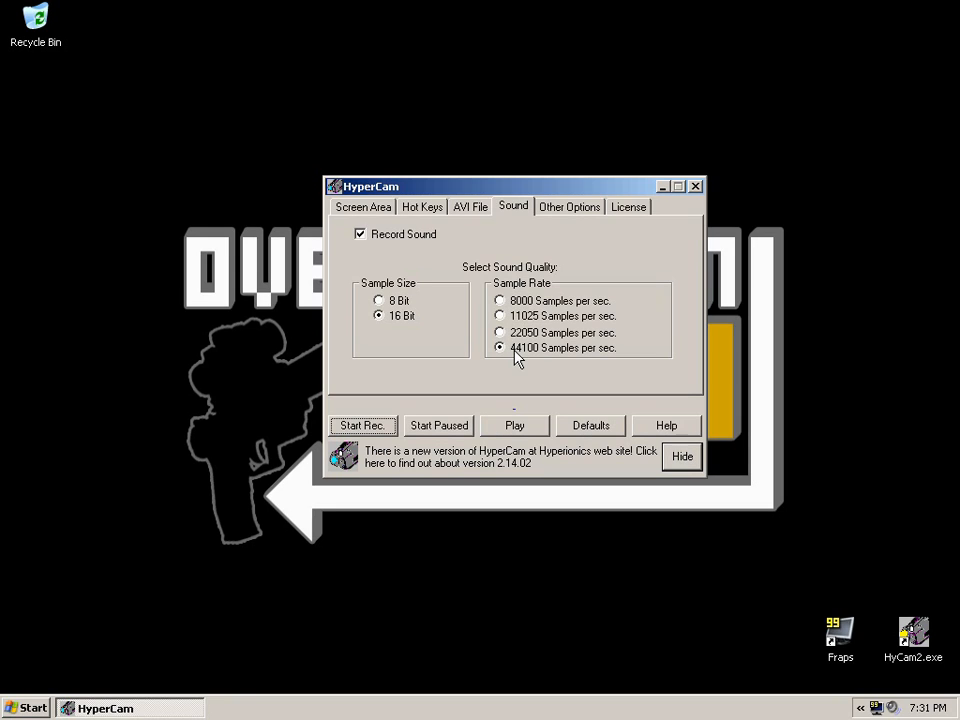
# - Keep the mouse click sound volume at 0%, and look over the screen notes commands before returning to the AVI file settings
pyautogui.click(570, 208)
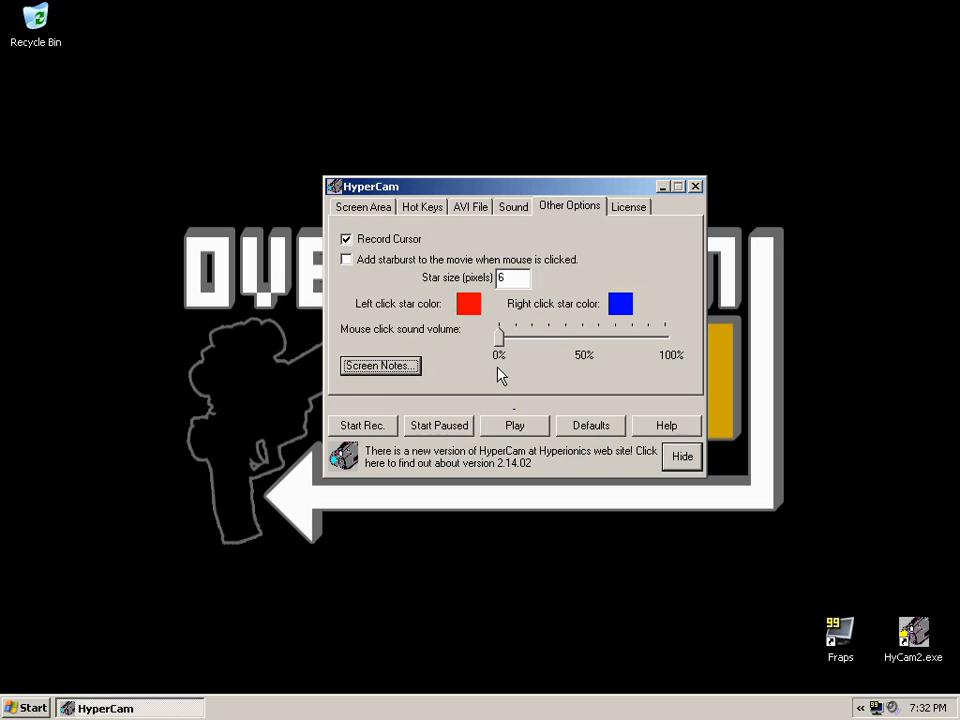
pyautogui.moveTo(501, 336); pyautogui.dragTo(480, 343)
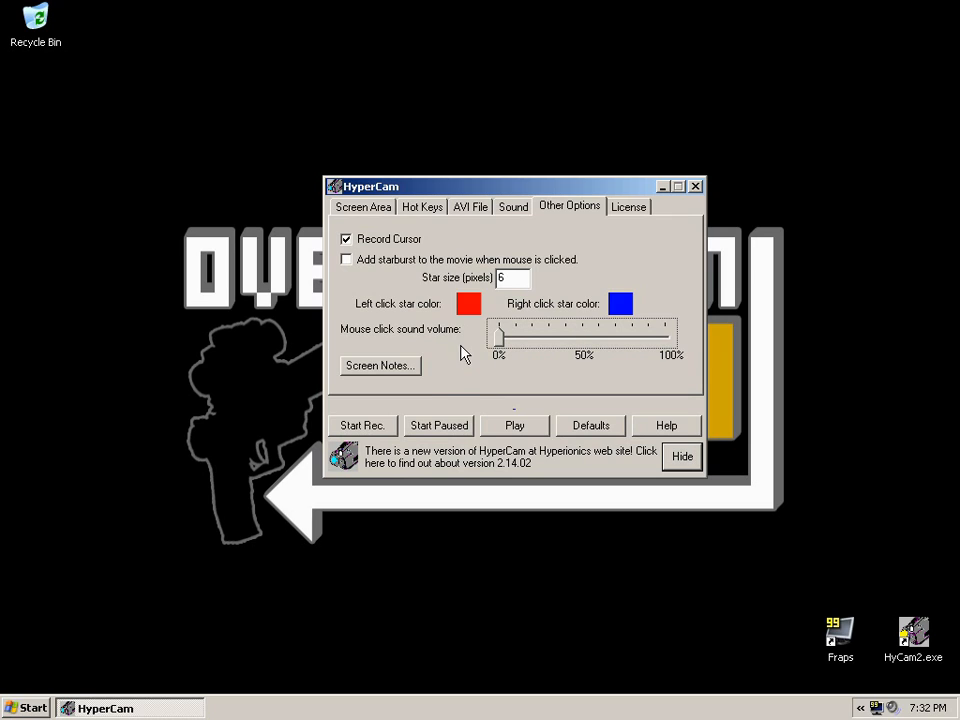
pyautogui.click(394, 367)
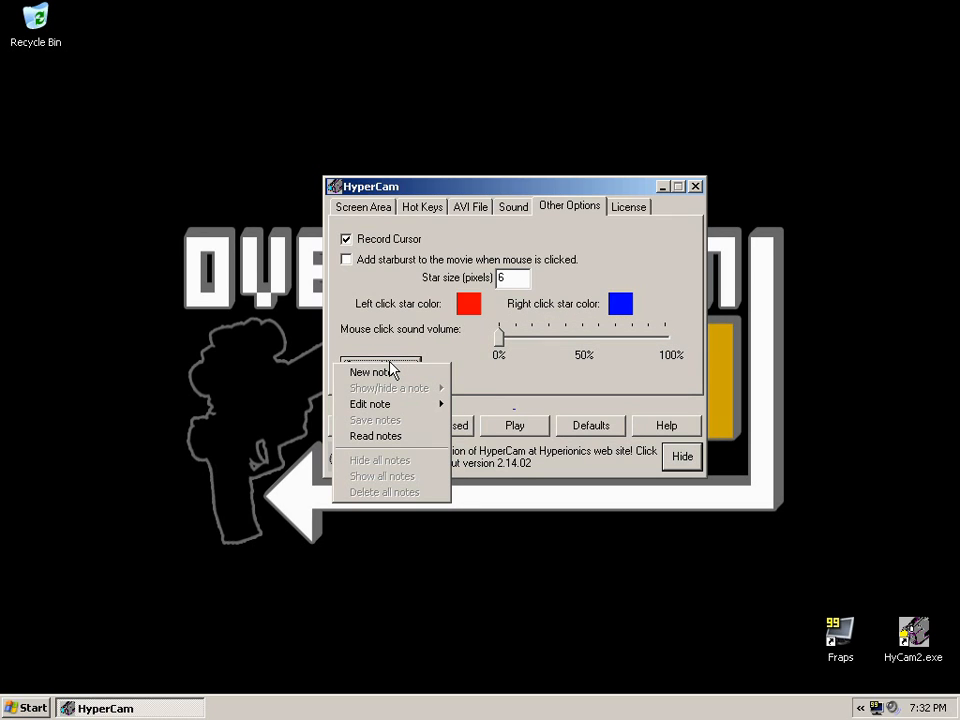
pyautogui.moveTo(403, 404)
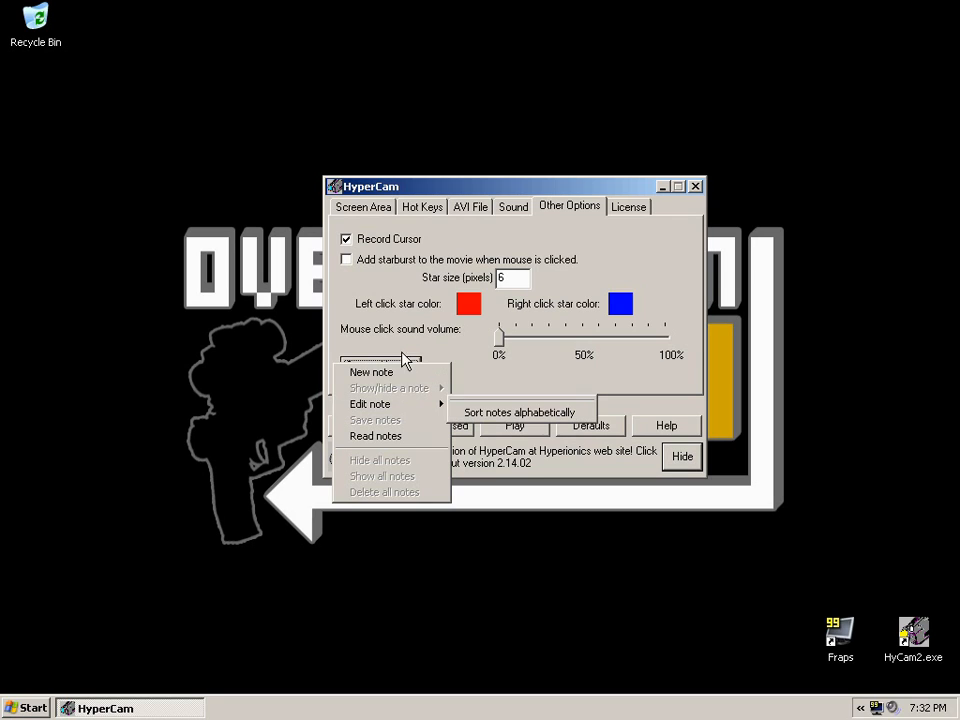
pyautogui.click(343, 322)
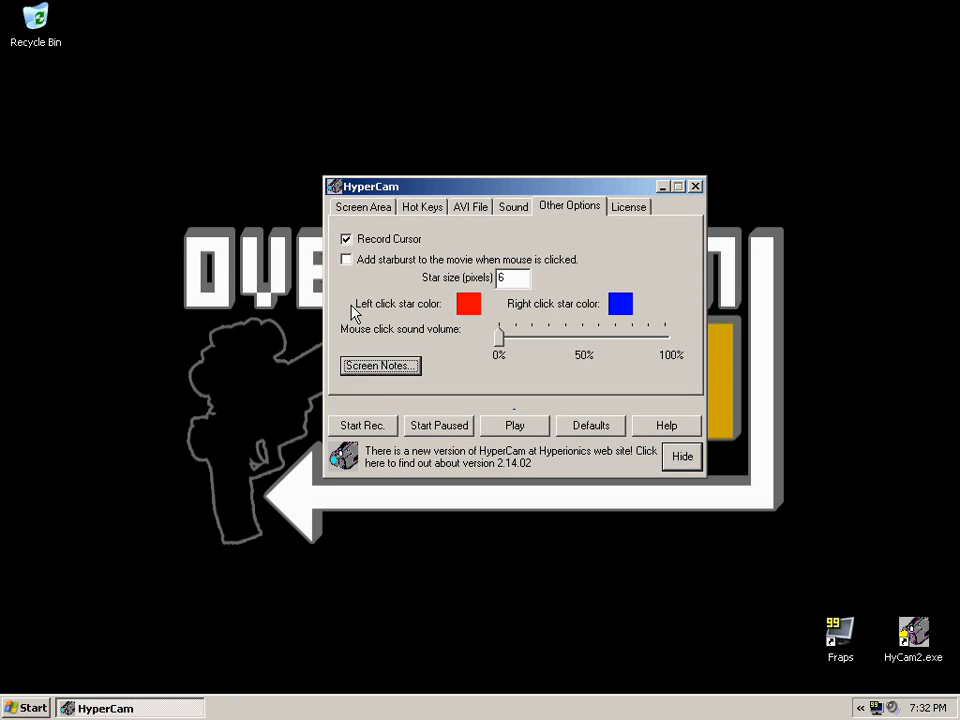
pyautogui.click(516, 212)
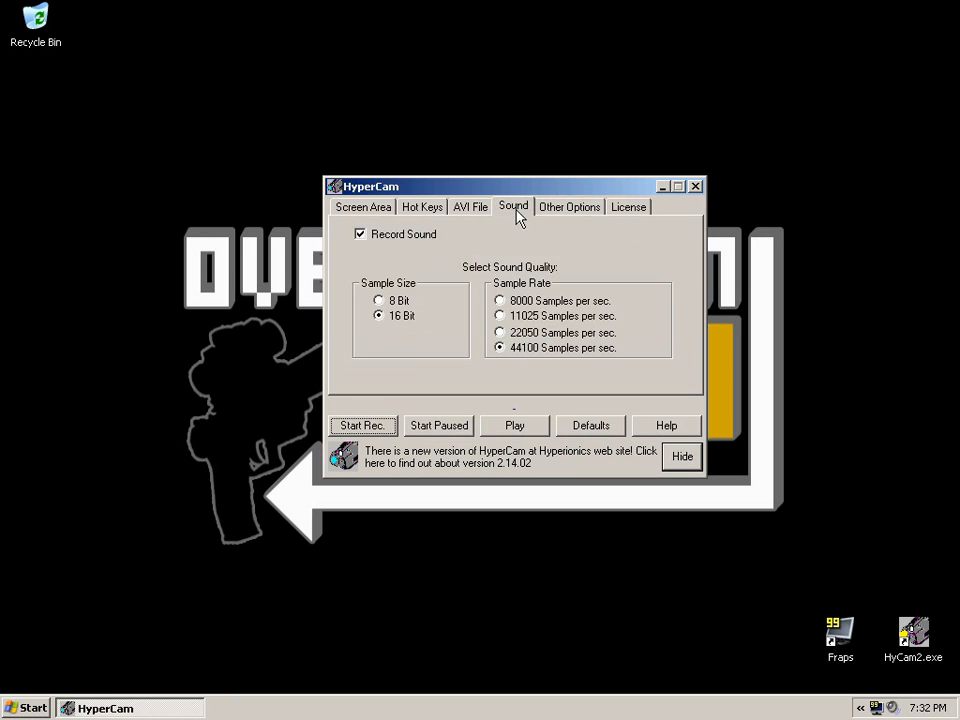
pyautogui.click(477, 212)
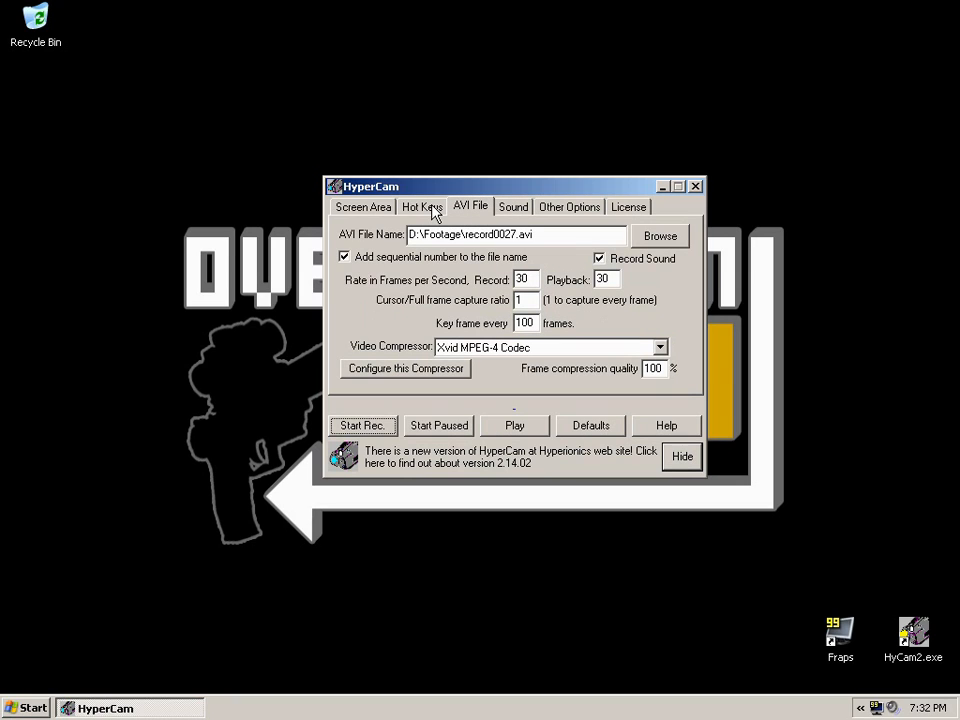